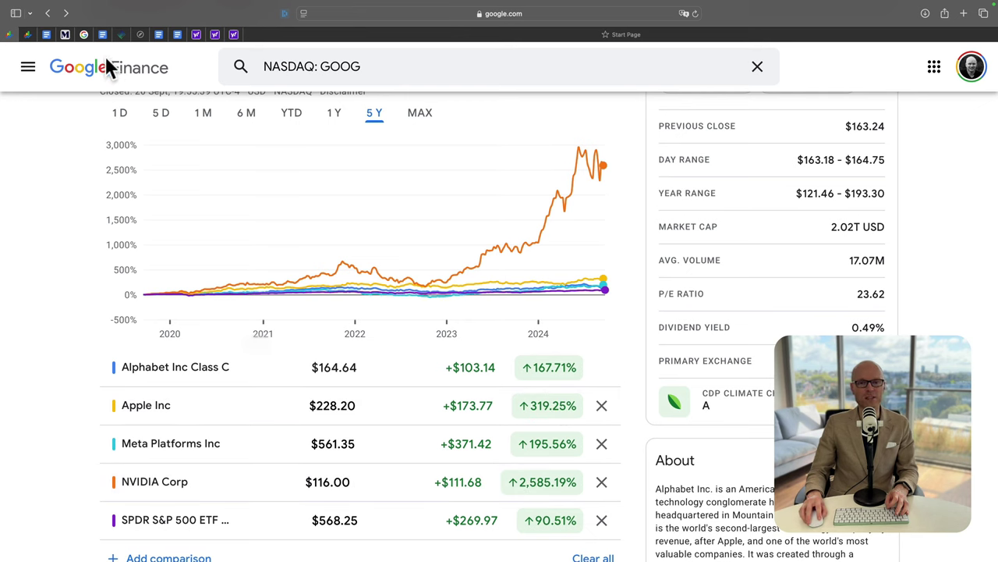
pyautogui.click(30, 35)
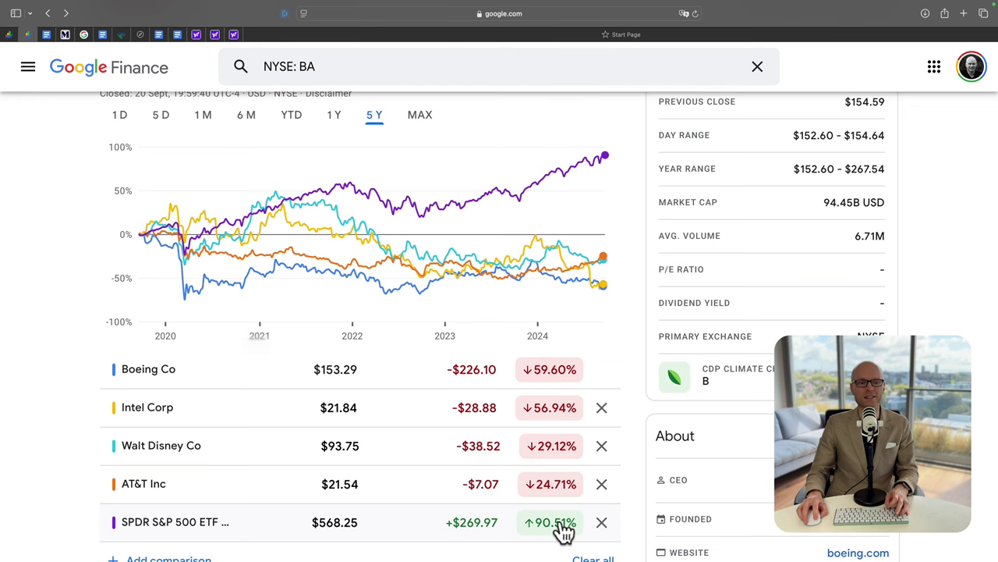
pyautogui.scroll(-1, 610, 277)
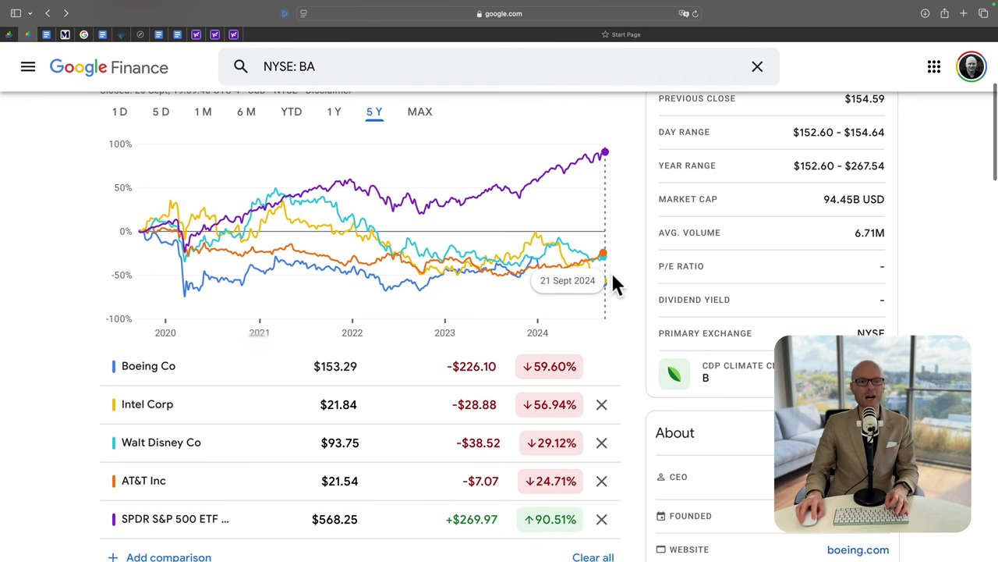
pyautogui.click(26, 34)
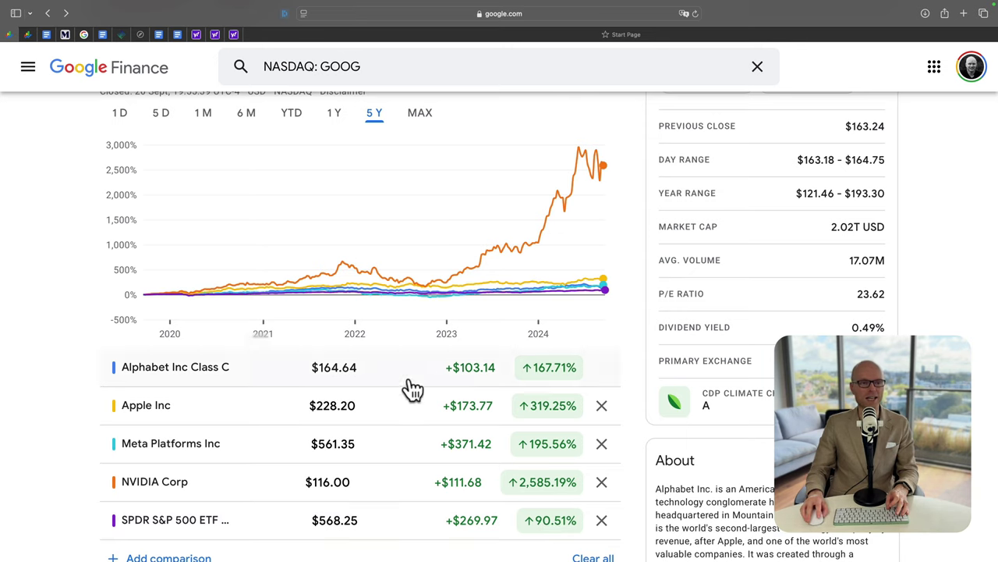
pyautogui.scroll(1, 637, 297)
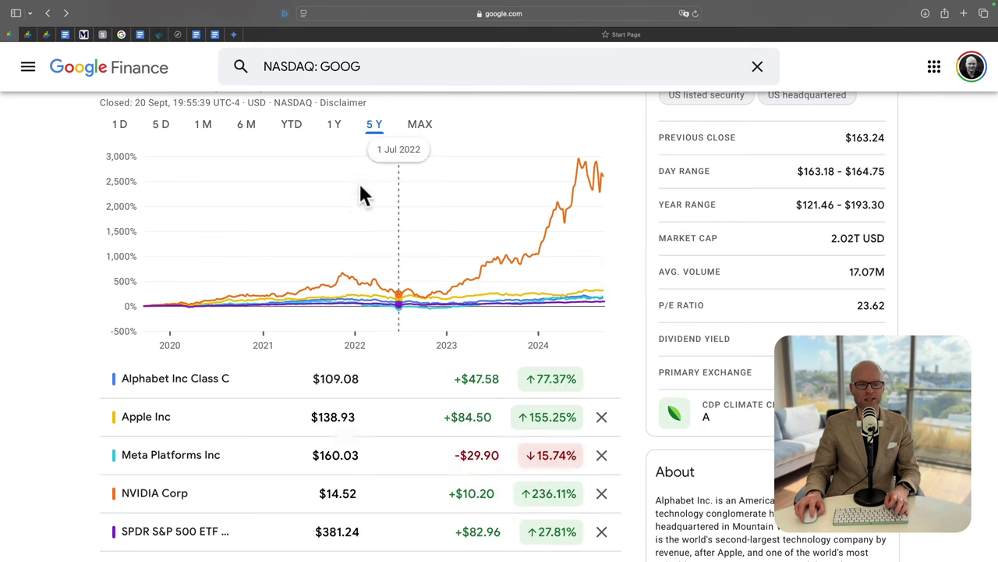
# Step: Scroll through Alphabet's In the news and Financials sections, checking the annual income statement bars
pyautogui.scroll(-15, 180, 252)
pyautogui.scroll(3, 216, 229)
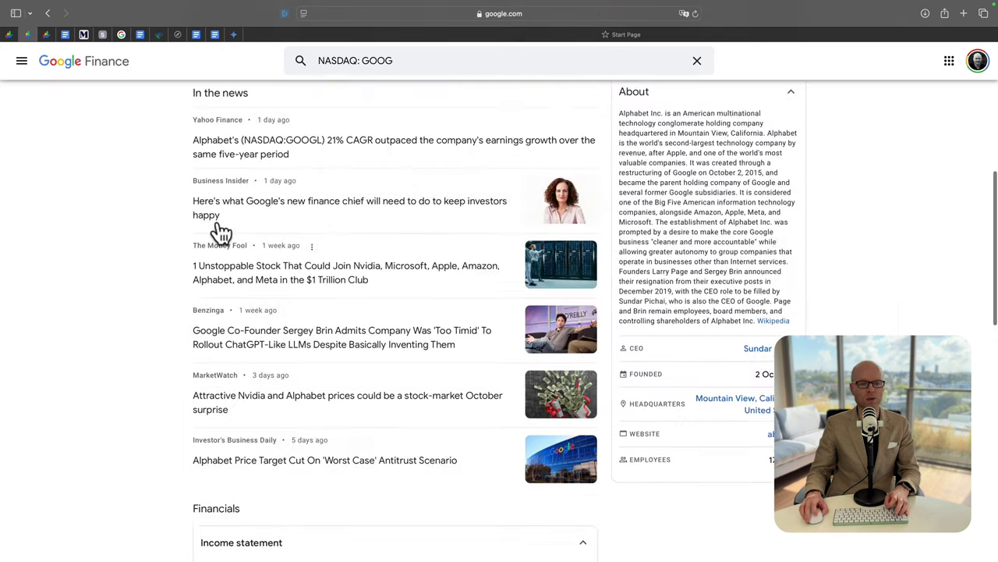
pyautogui.scroll(-4, 218, 222)
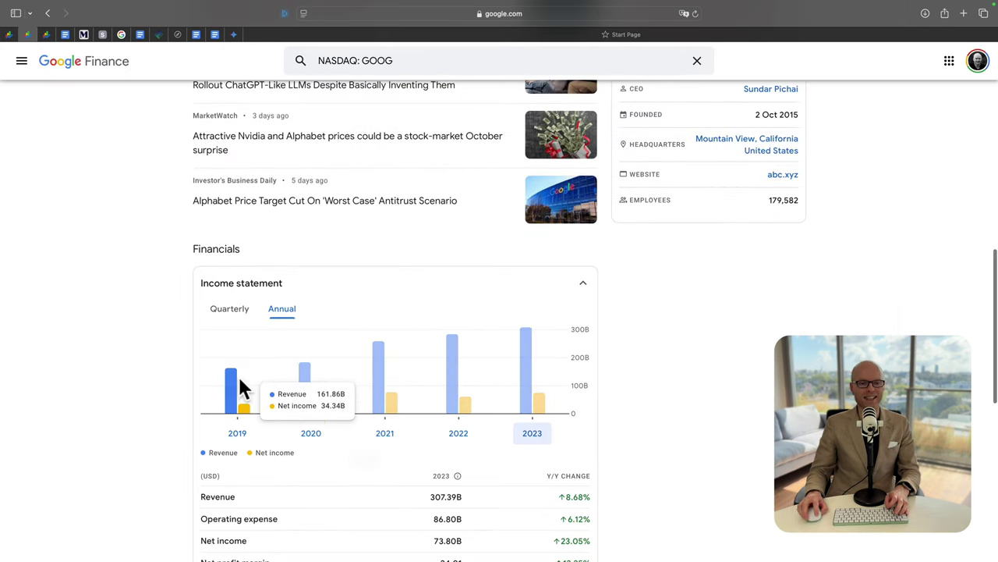
pyautogui.moveTo(304, 394)
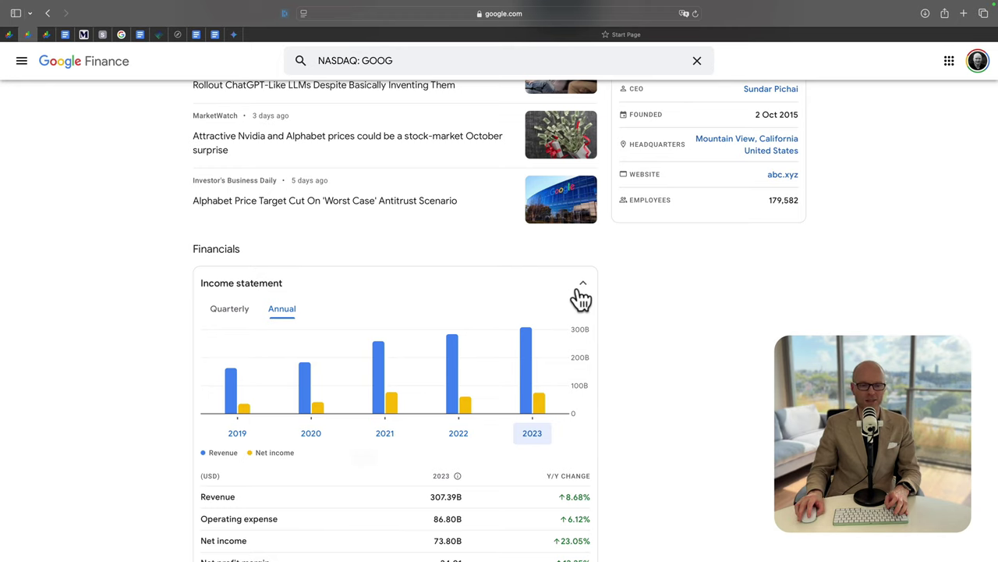
pyautogui.scroll(-3, 647, 332)
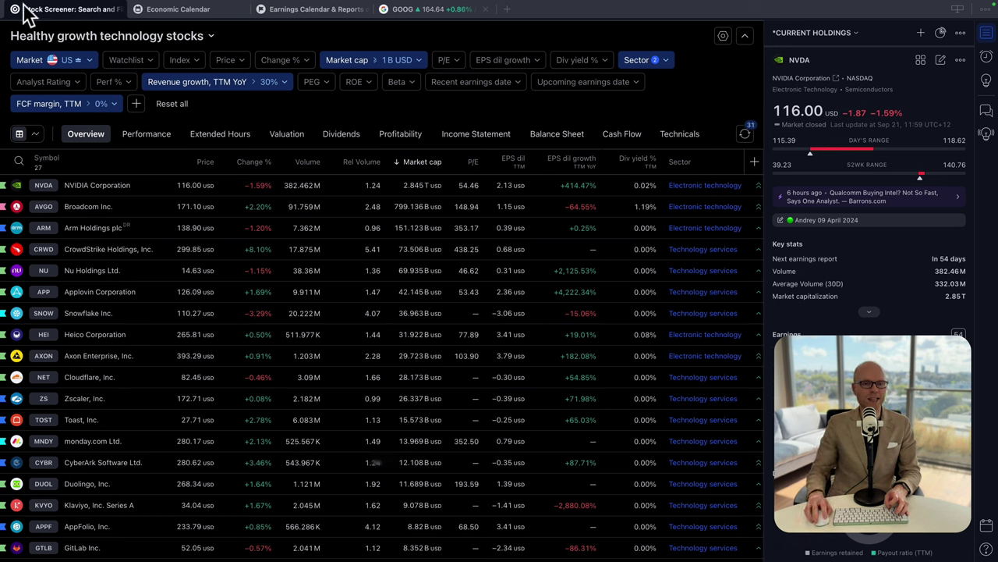
# Step: Reload the saved 'Healthy growth technology stocks' screen
pyautogui.click(79, 39)
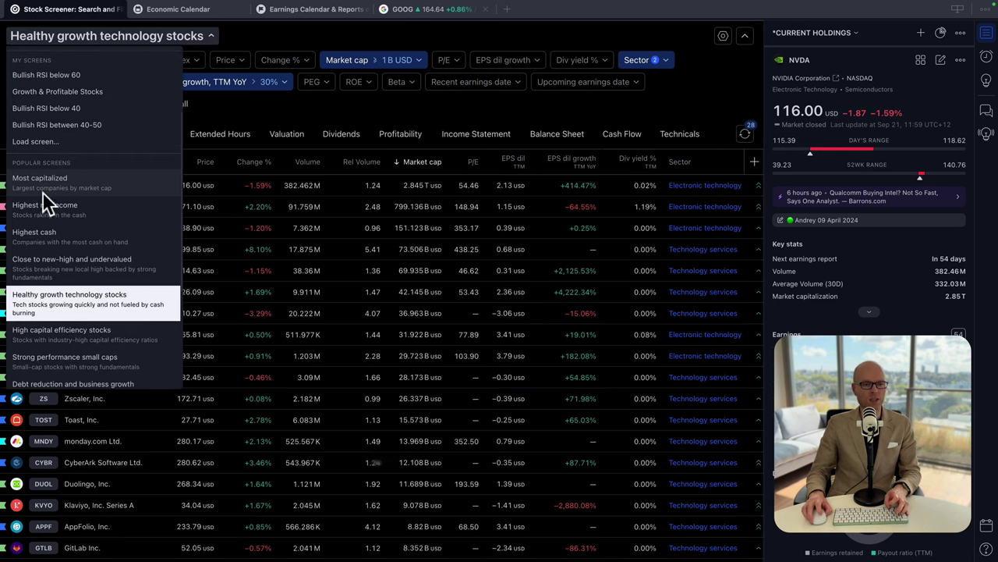
pyautogui.scroll(-2, 67, 259)
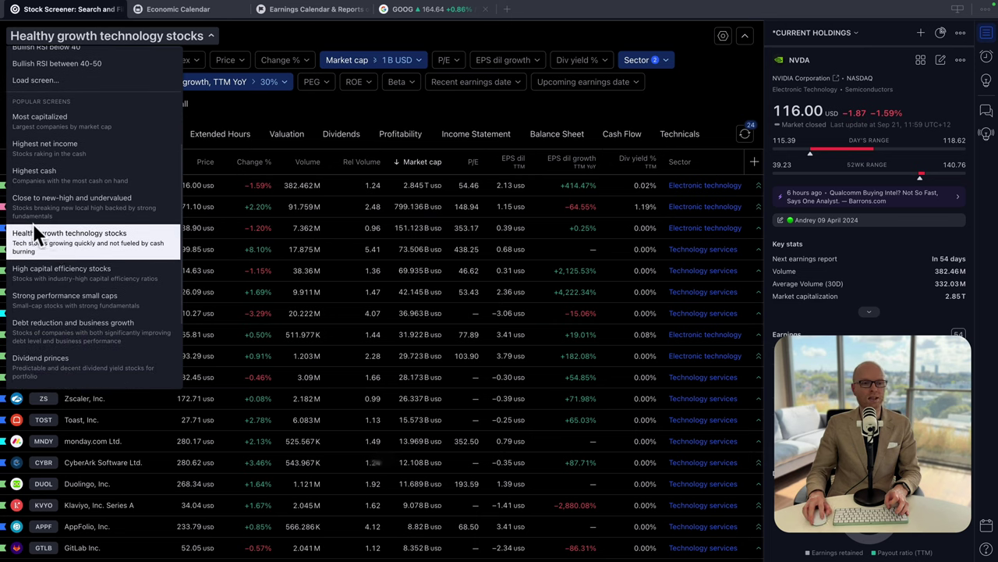
pyautogui.click(105, 237)
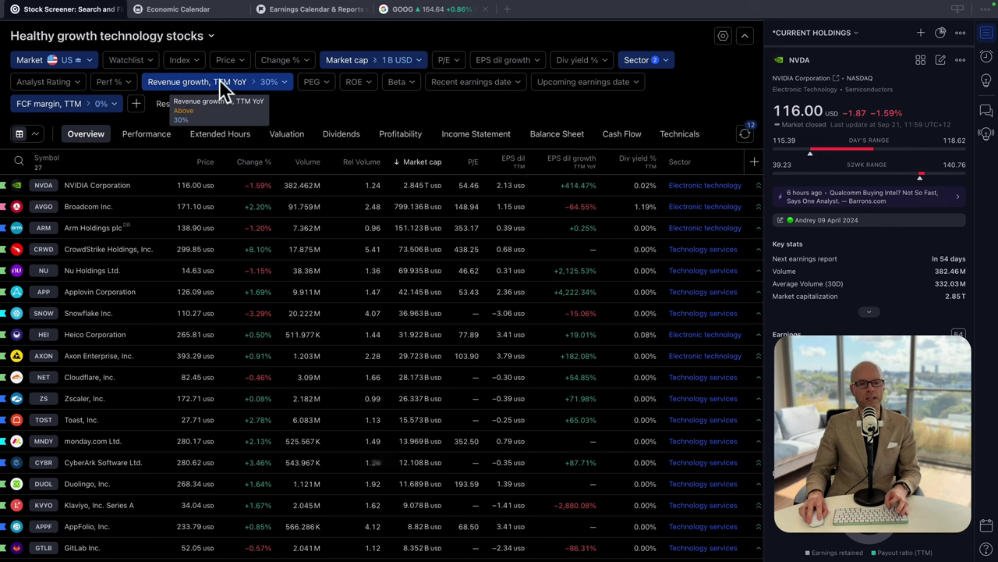
# Step: Lower the revenue growth threshold from 30% to 10%
pyautogui.click(279, 85)
pyautogui.click(227, 291)
pyautogui.click(178, 220)
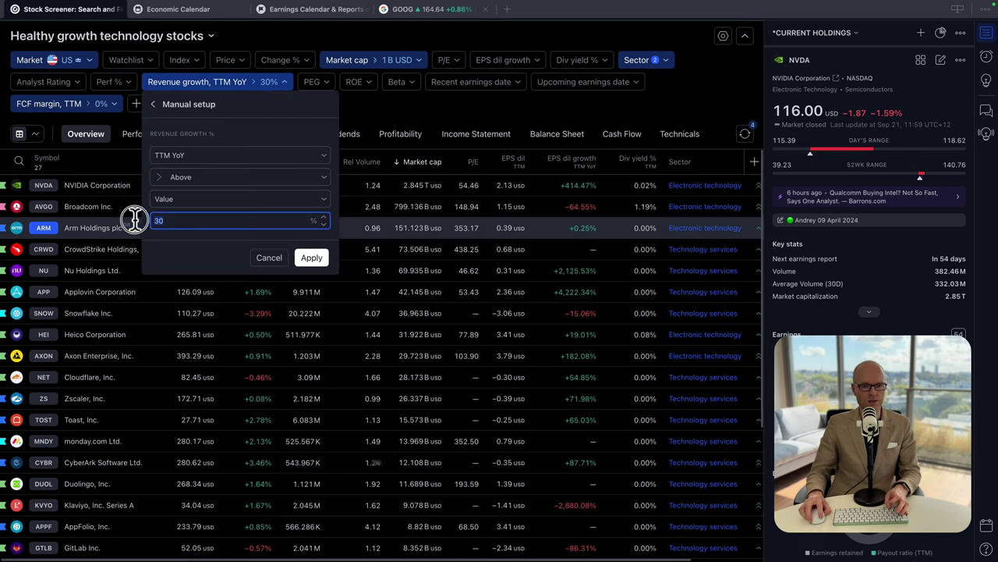
pyautogui.press('BackSpace')
pyautogui.press('BackSpace')
pyautogui.write('10')
pyautogui.press('Return')
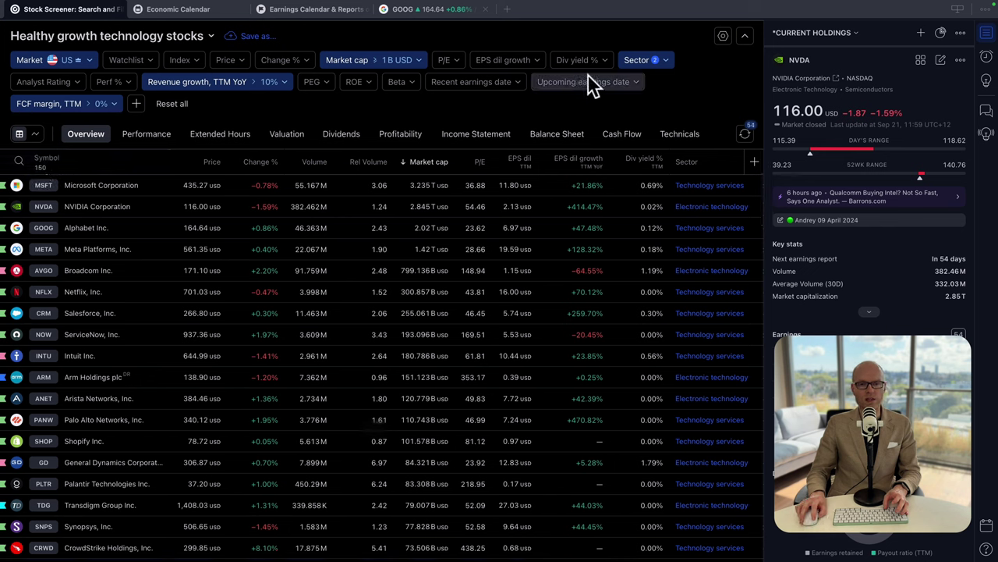
# Step: Add an Analyst Rating filter including only Buy and Strong buy ratings
pyautogui.click(137, 103)
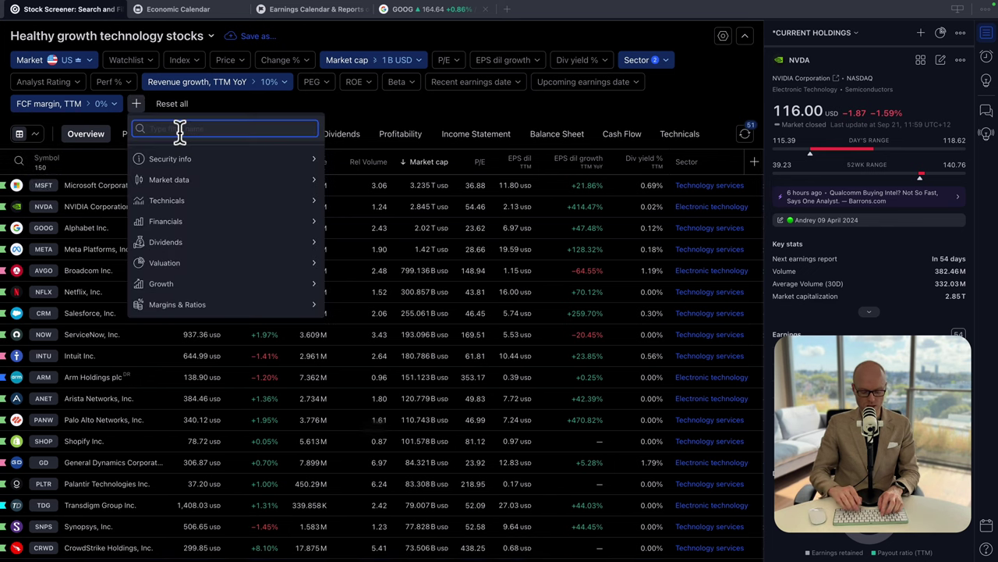
pyautogui.write('rating')
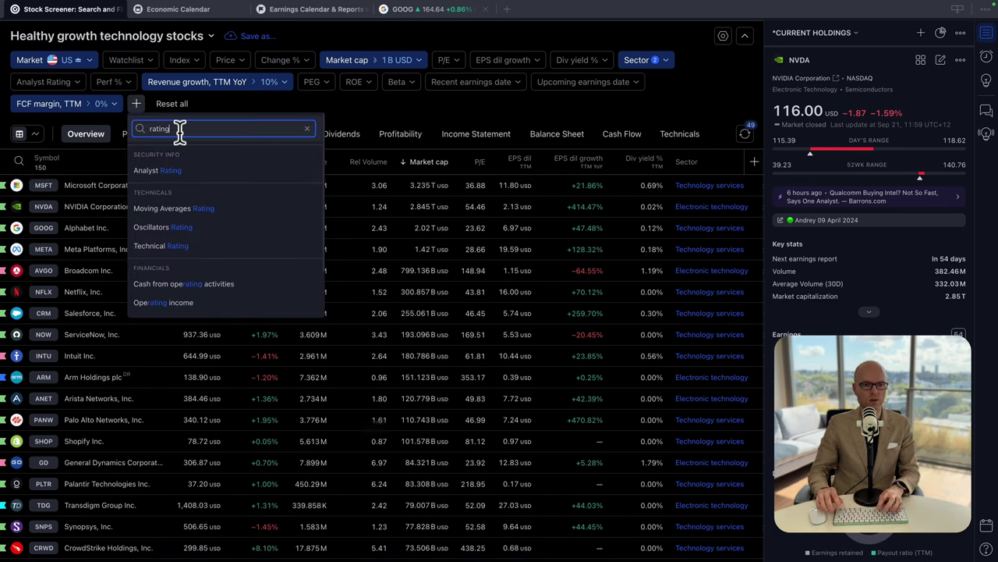
pyautogui.click(200, 170)
pyautogui.click(181, 105)
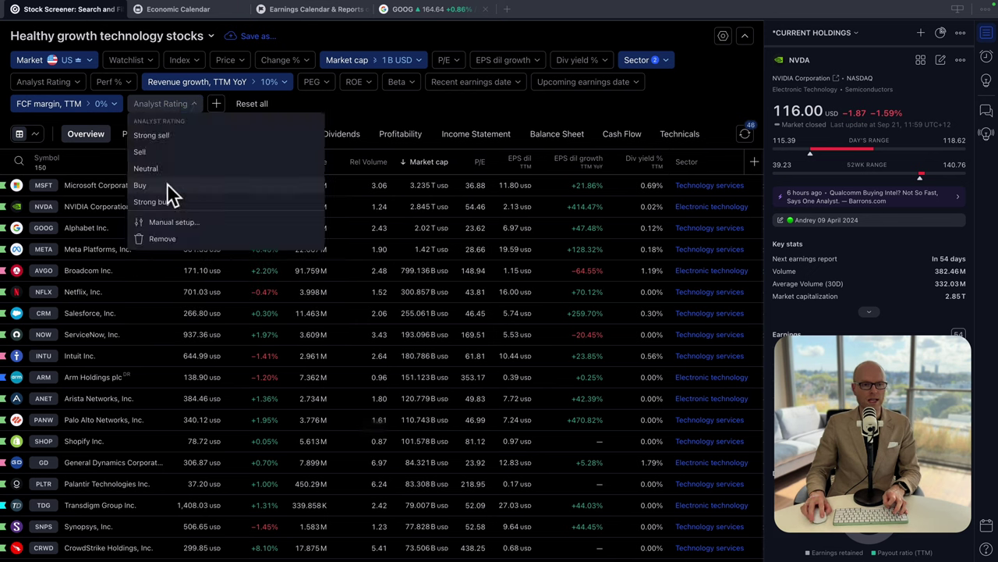
pyautogui.click(178, 222)
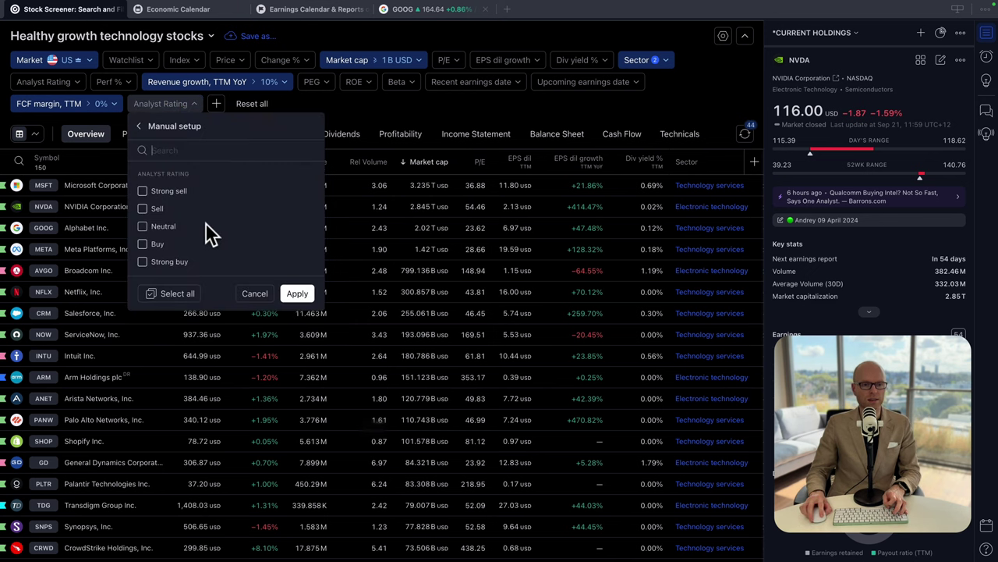
pyautogui.click(142, 245)
pyautogui.click(142, 260)
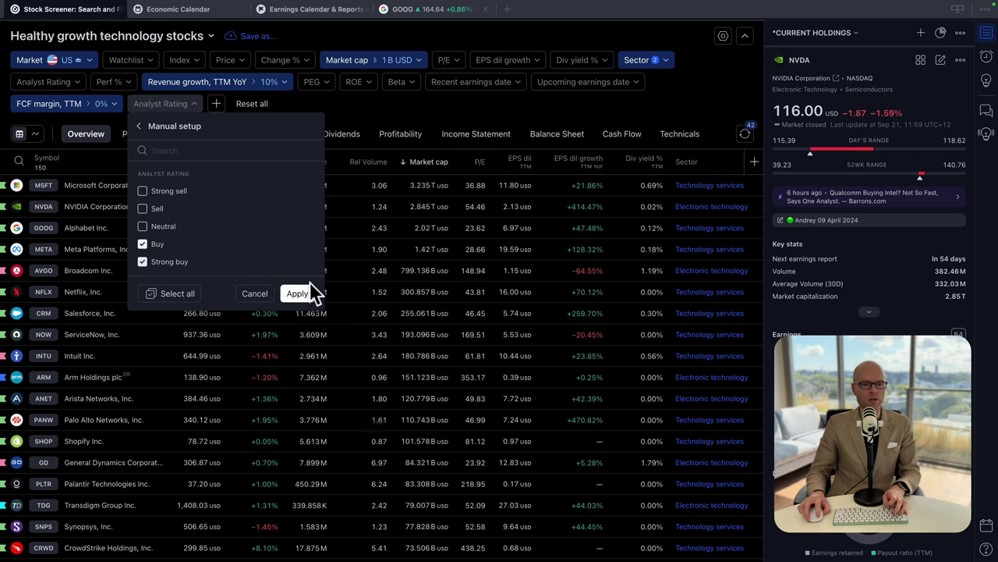
pyautogui.click(297, 293)
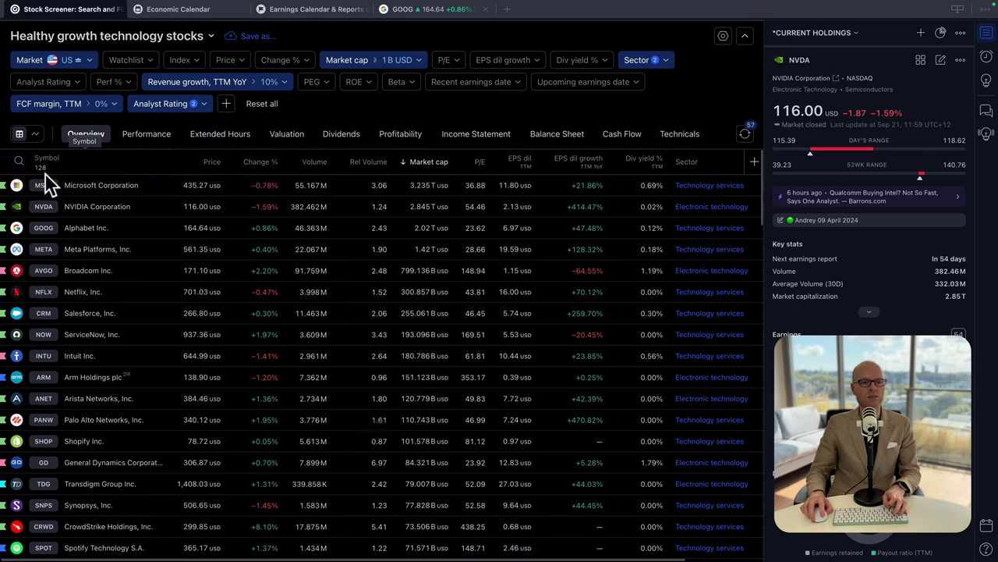
pyautogui.click(161, 105)
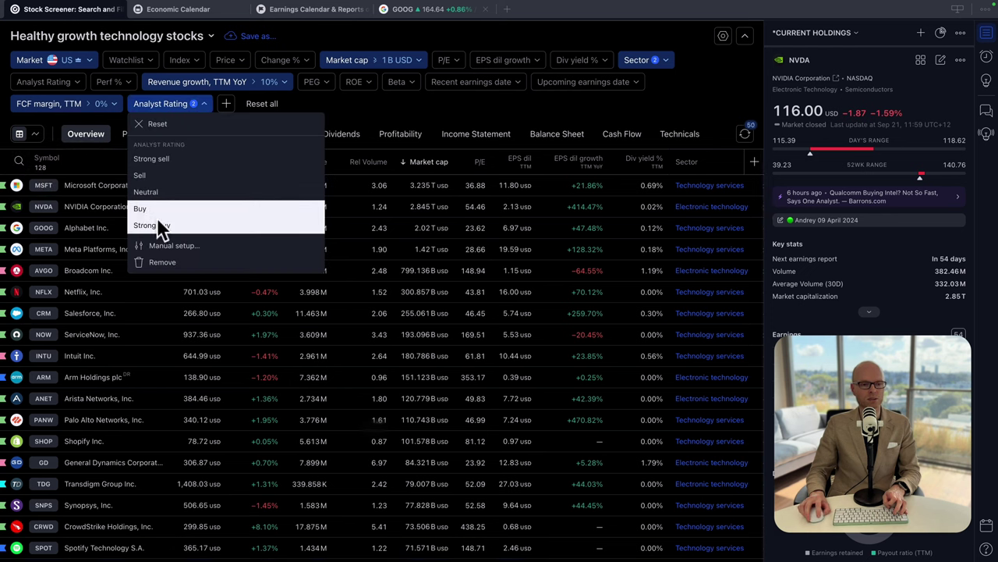
# Step: Add a Moving Averages Rating filter limited to Buy and Strong buy (1 day)
pyautogui.click(225, 103)
pyautogui.click(225, 103)
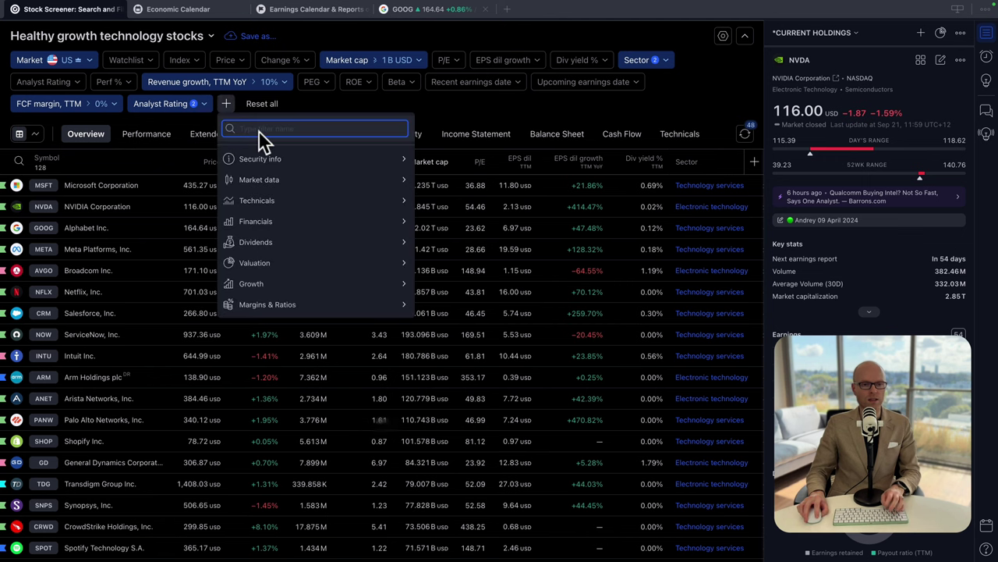
pyautogui.write('rating')
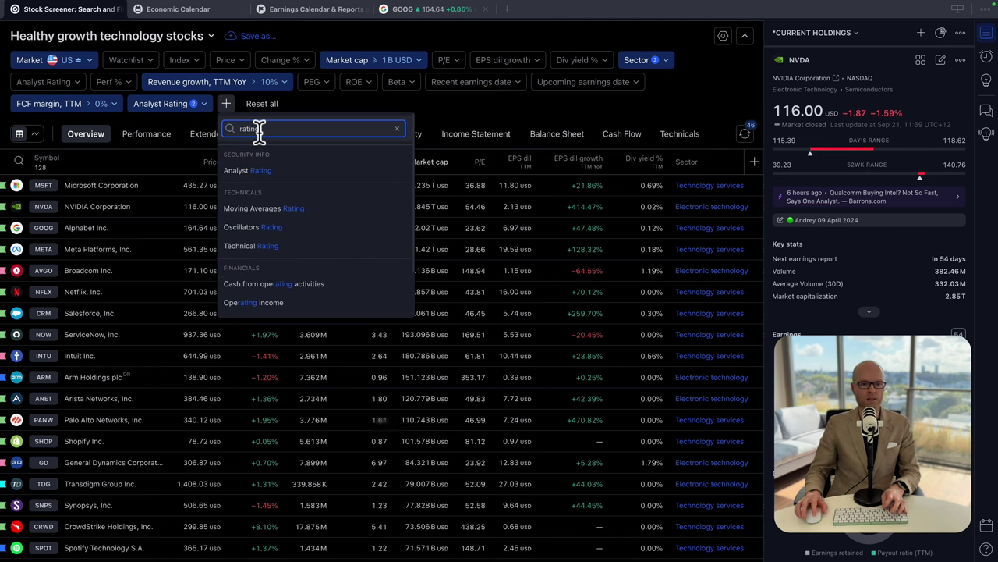
pyautogui.click(261, 206)
pyautogui.click(384, 223)
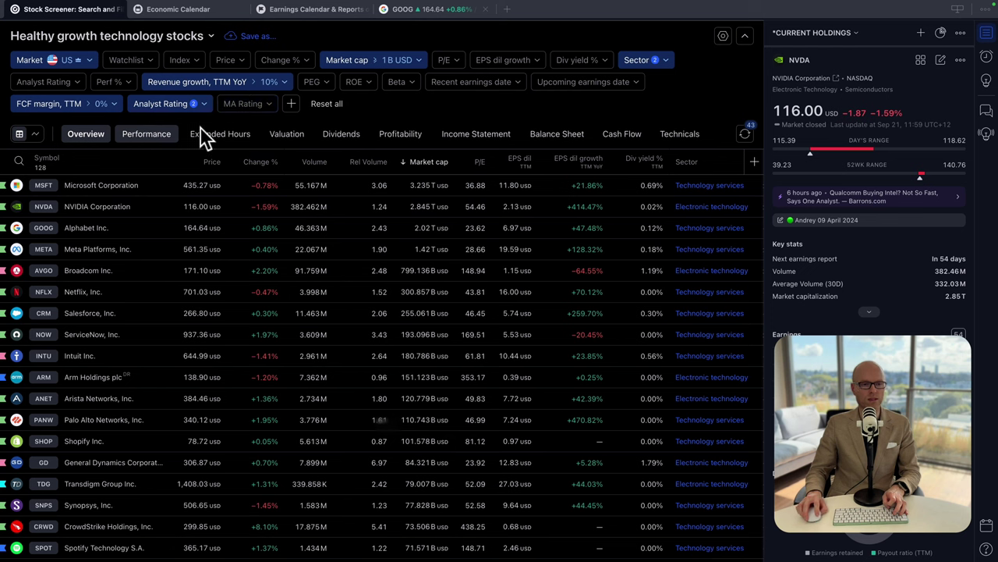
pyautogui.click(257, 108)
pyautogui.click(237, 222)
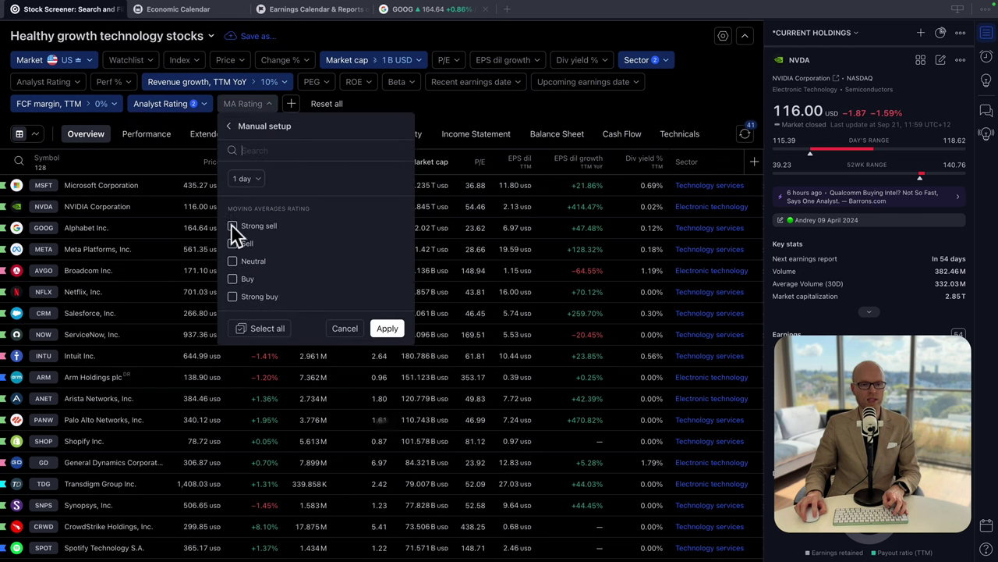
pyautogui.click(233, 279)
pyautogui.click(232, 296)
pyautogui.click(388, 327)
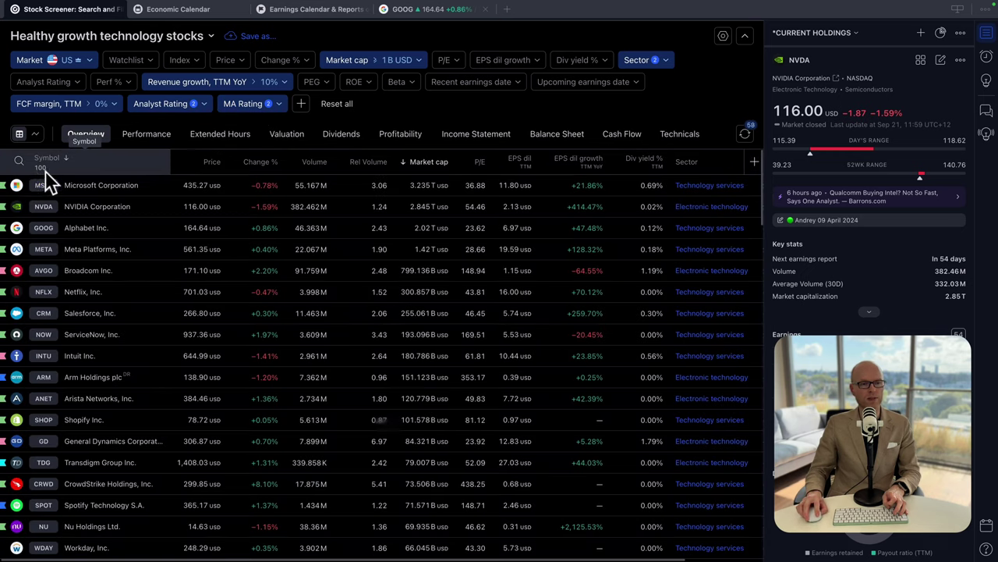
pyautogui.click(249, 103)
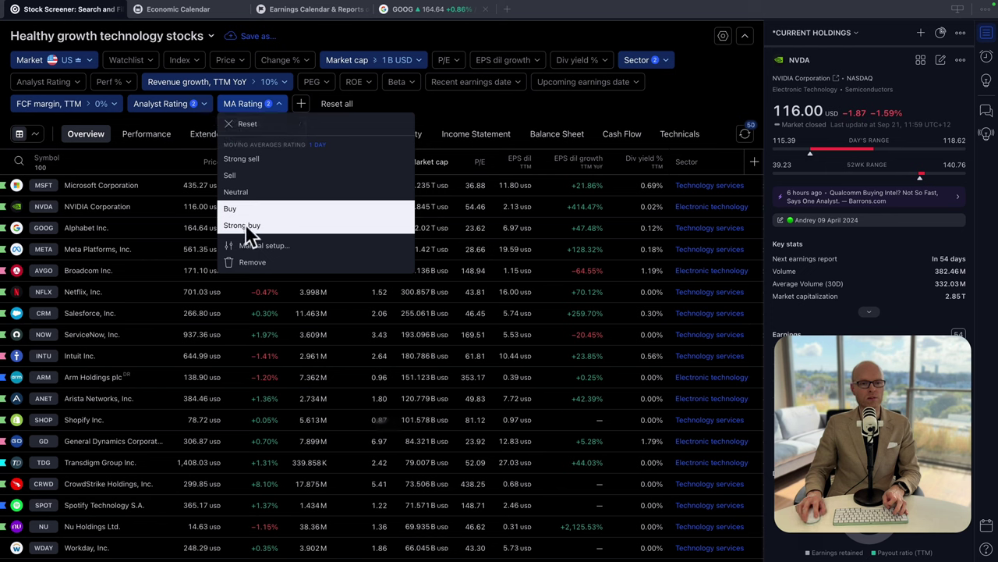
pyautogui.click(376, 106)
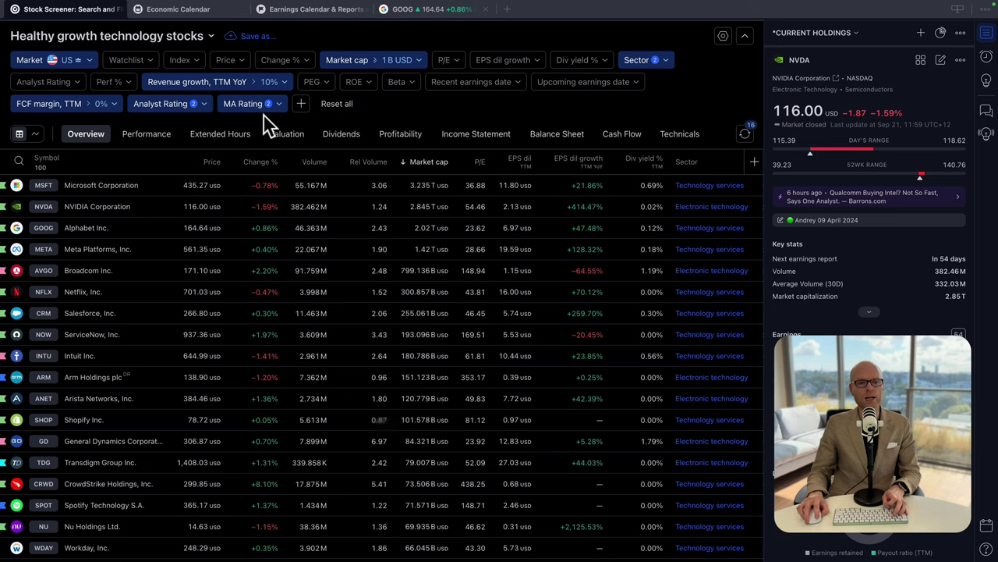
# Step: Add a Technical Rating filter set to Buy and Strong buy
pyautogui.click(300, 103)
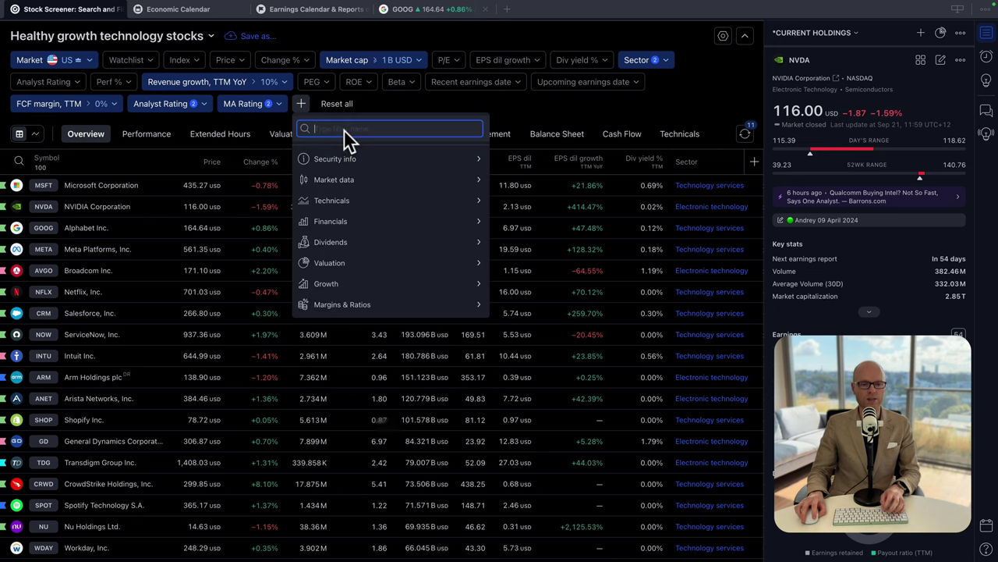
pyautogui.write('ar')
pyautogui.press('BackSpace')
pyautogui.press('BackSpace')
pyautogui.write('rating')
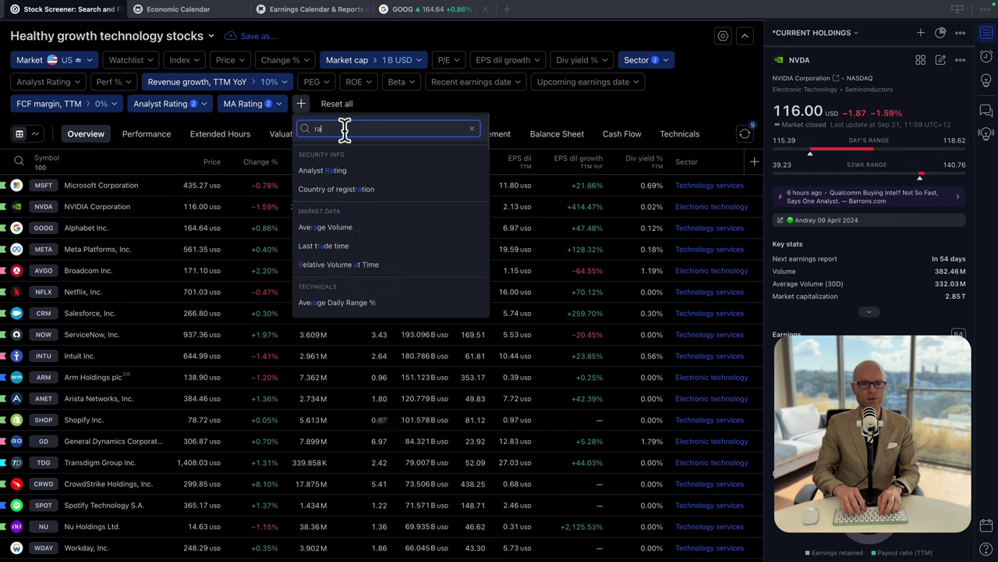
pyautogui.click(326, 244)
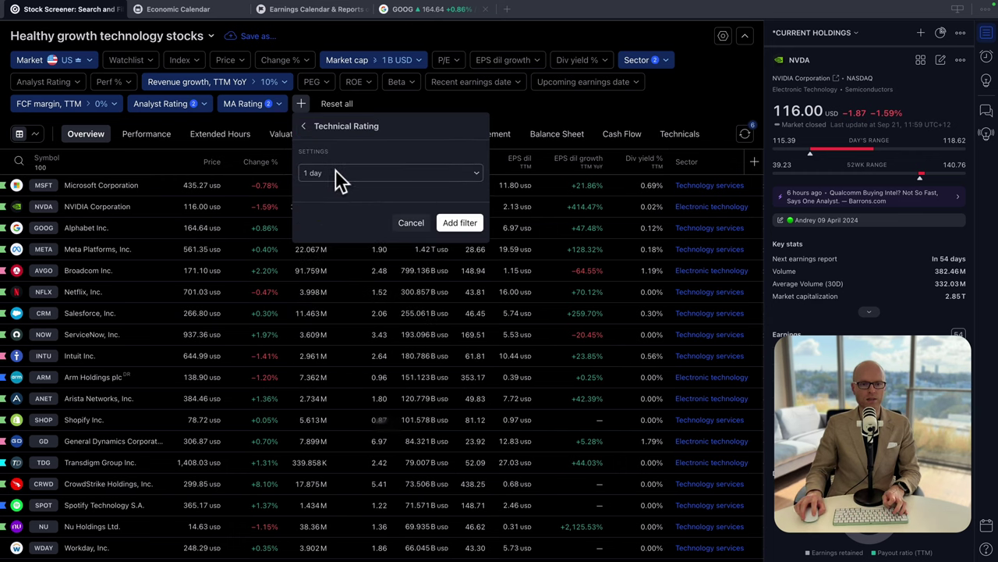
pyautogui.click(459, 223)
pyautogui.click(327, 223)
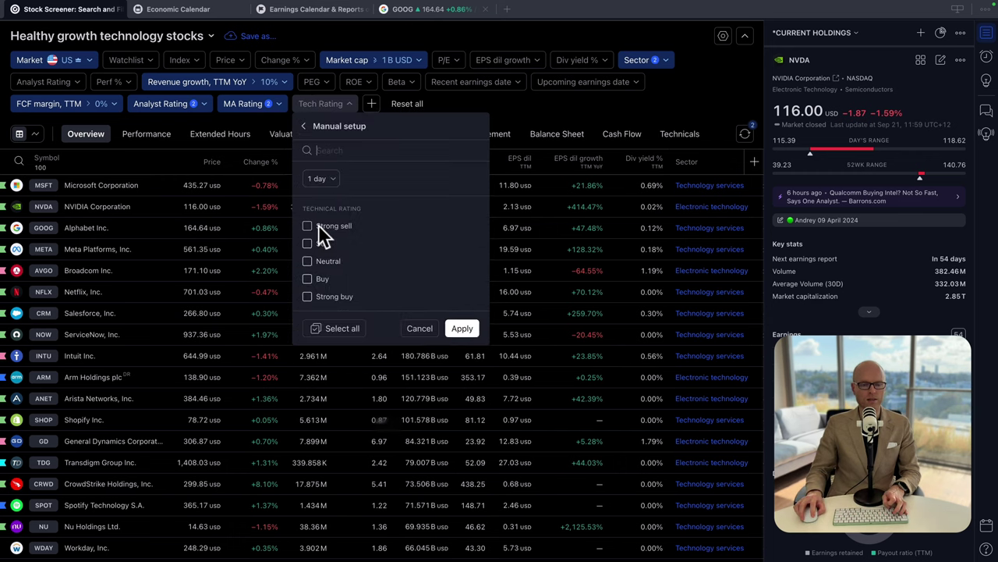
pyautogui.click(340, 297)
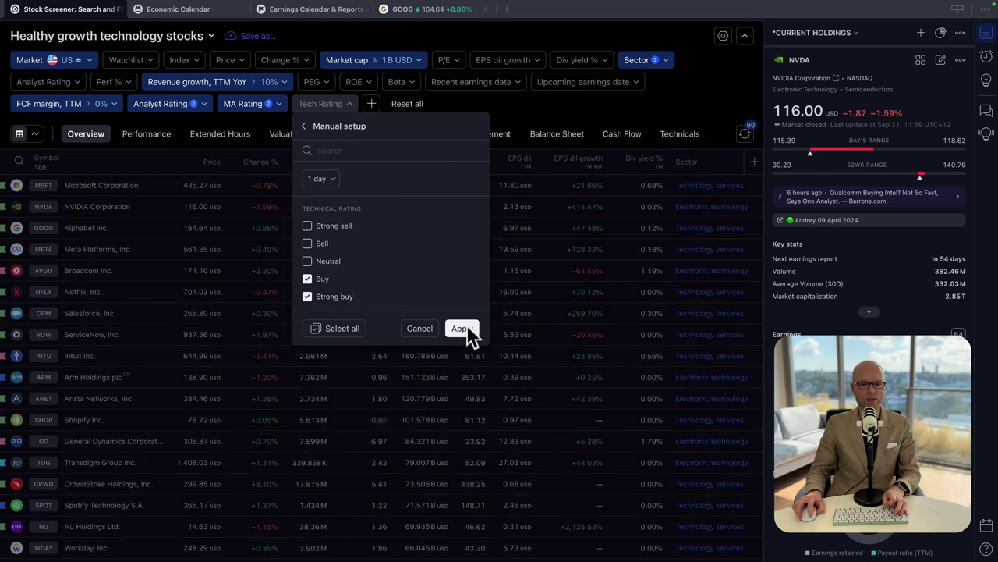
pyautogui.click(466, 325)
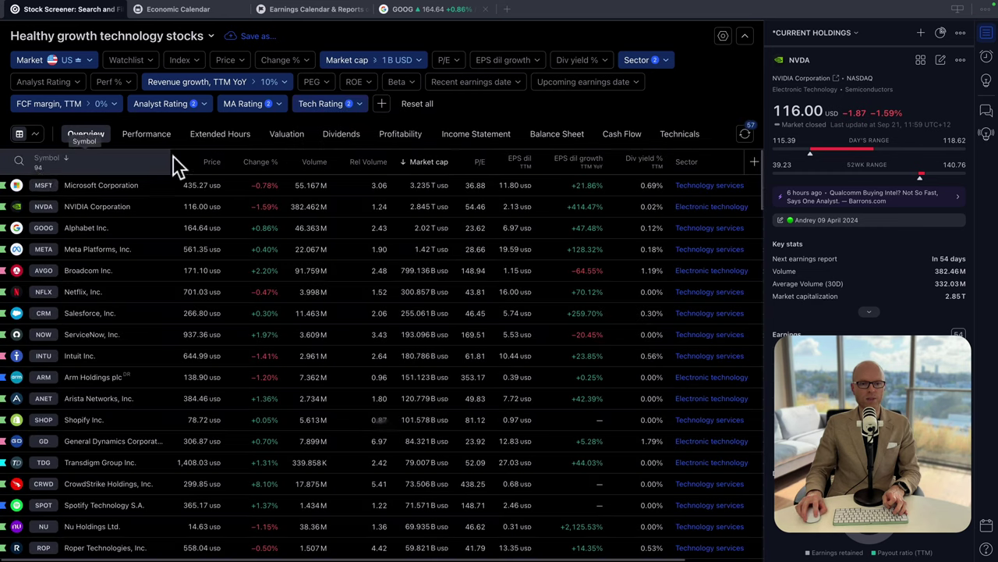
# Step: Add a trailing-12-month Gross margin % filter of 25% and above
pyautogui.click(382, 103)
pyautogui.write('gro')
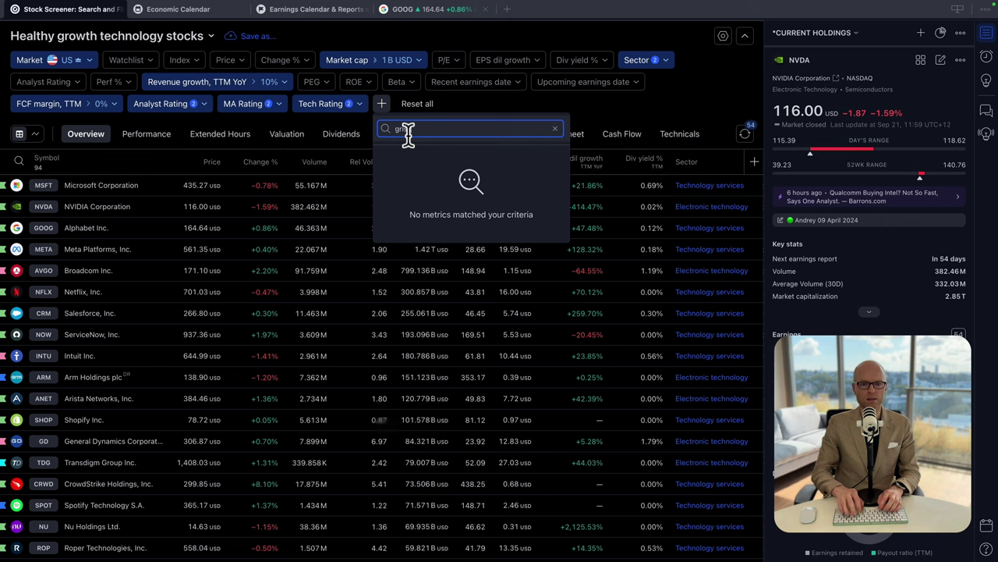
pyautogui.write('ss')
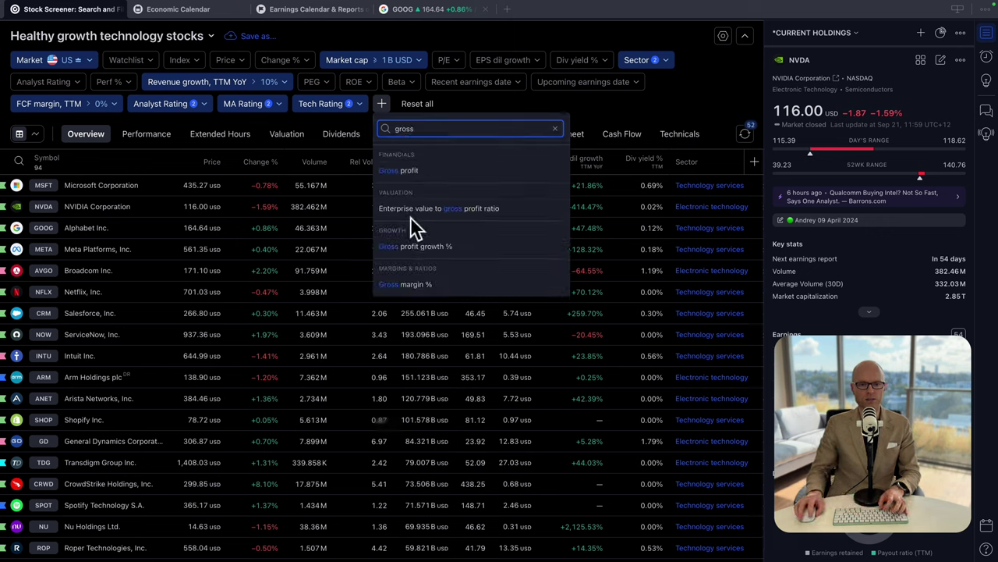
pyautogui.click(435, 216)
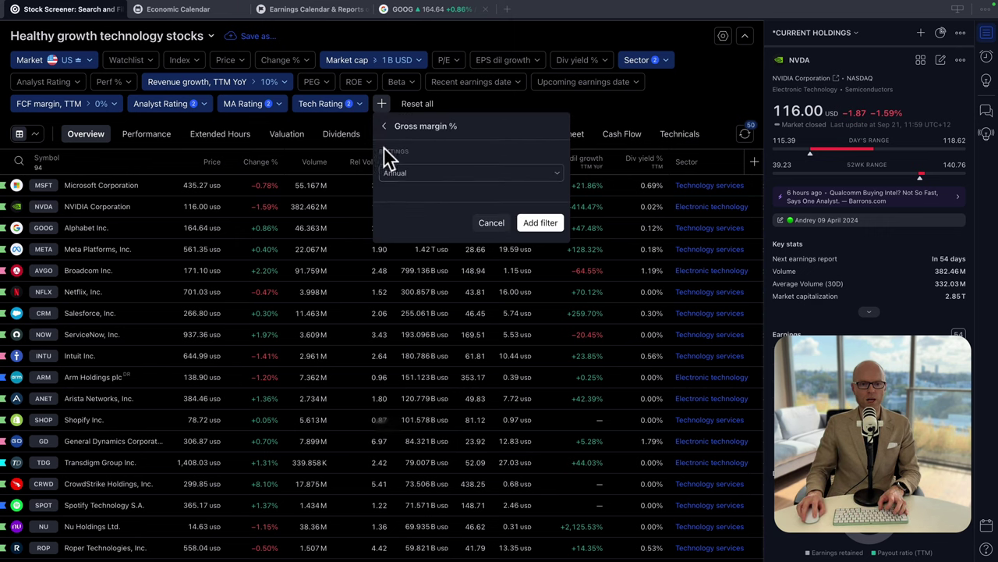
pyautogui.click(504, 176)
pyautogui.click(430, 209)
pyautogui.click(557, 222)
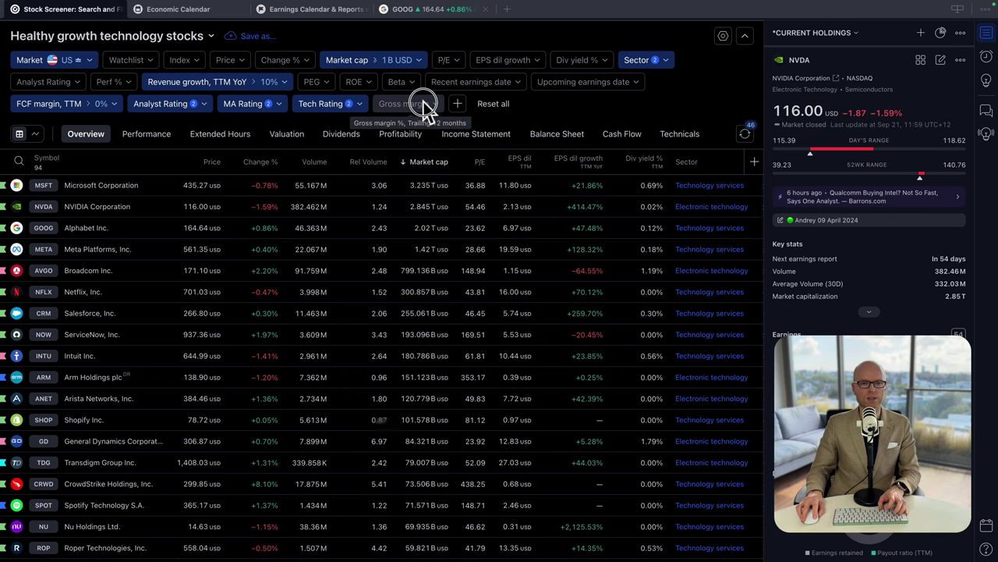
pyautogui.click(422, 102)
pyautogui.click(408, 185)
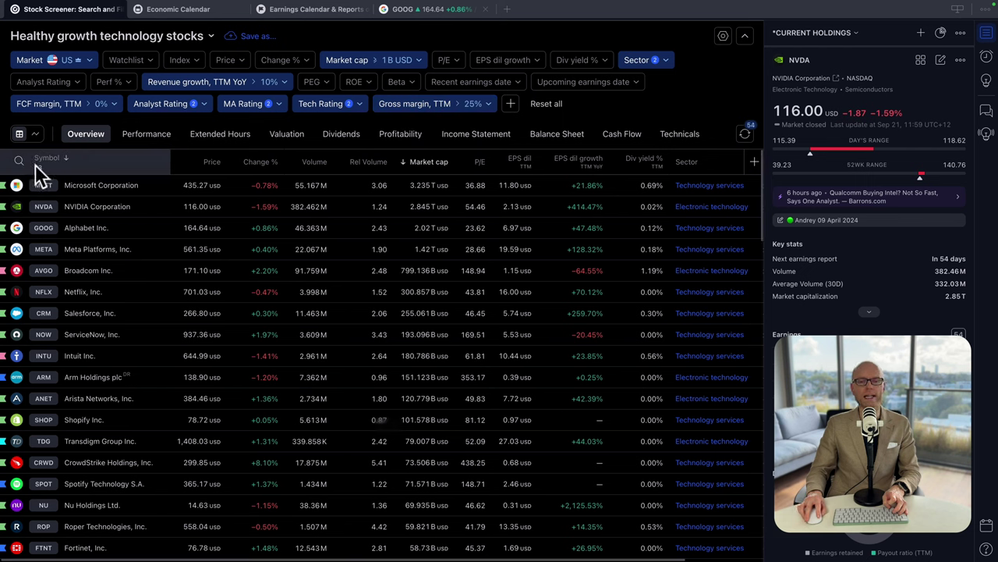
# Step: Add a Target price performance % filter of 15% and above
pyautogui.click(512, 104)
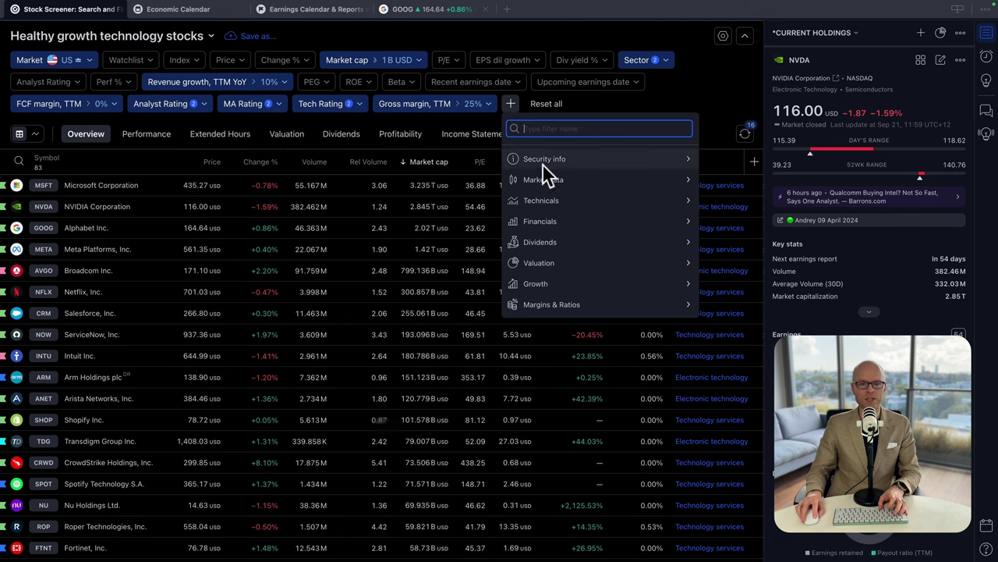
pyautogui.write('price')
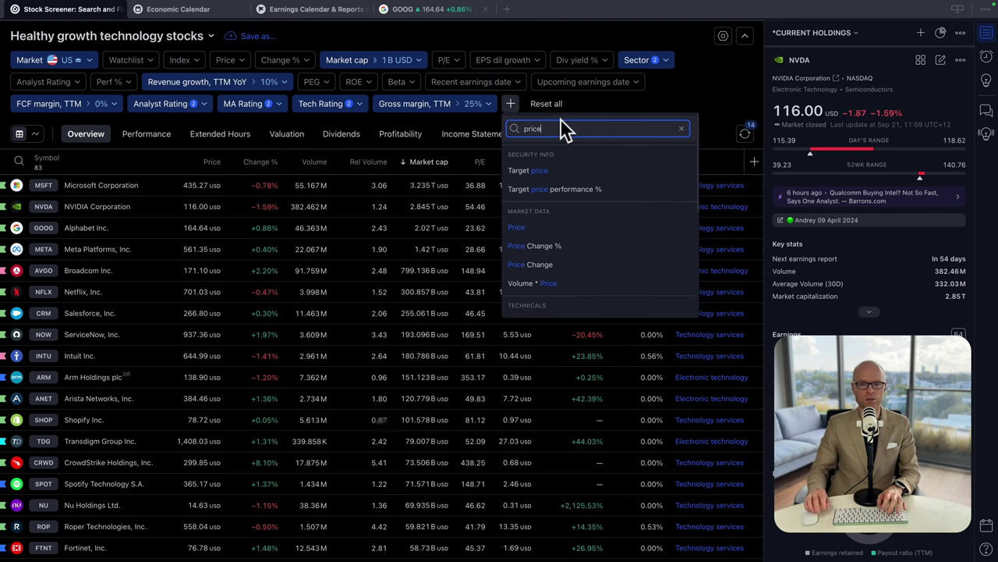
pyautogui.click(565, 192)
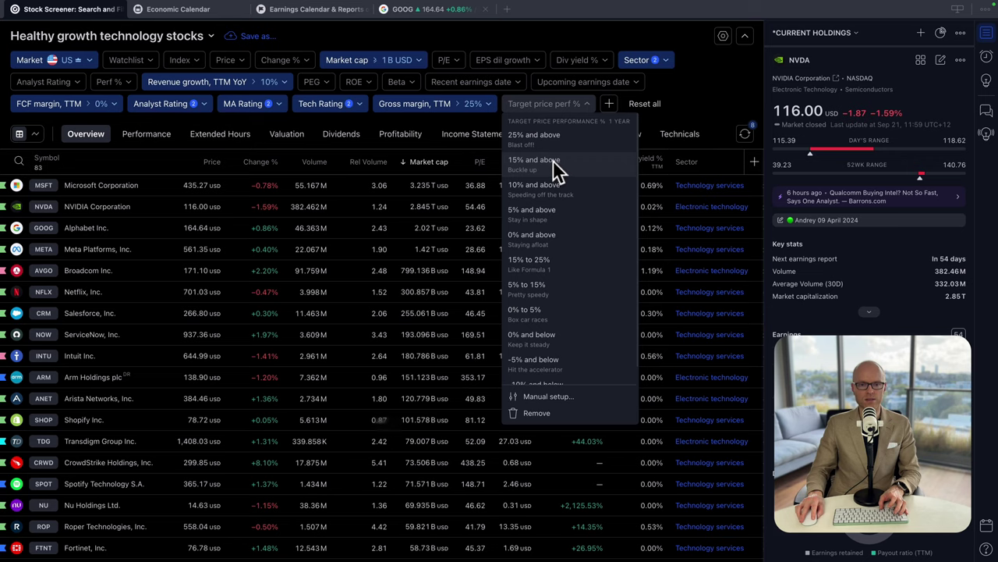
pyautogui.click(553, 160)
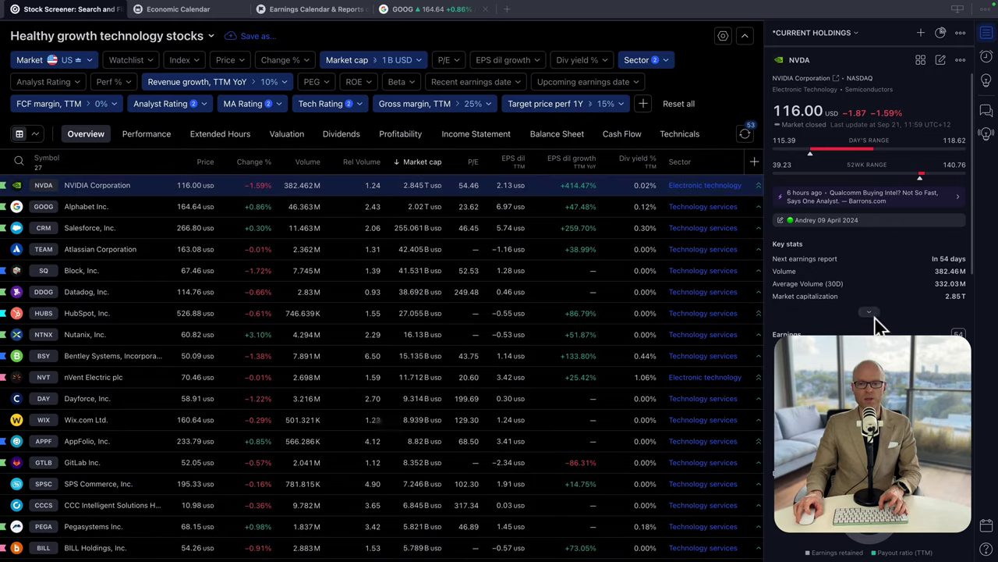
pyautogui.scroll(-5, 873, 323)
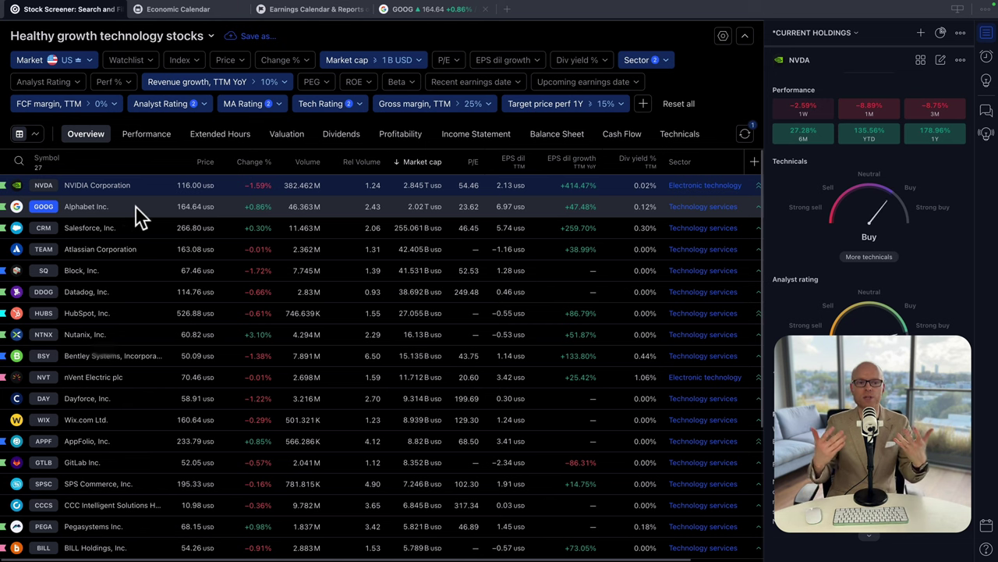
# Step: Open the GOOG row's details and go to Alphabet's Financials page
pyautogui.click(135, 206)
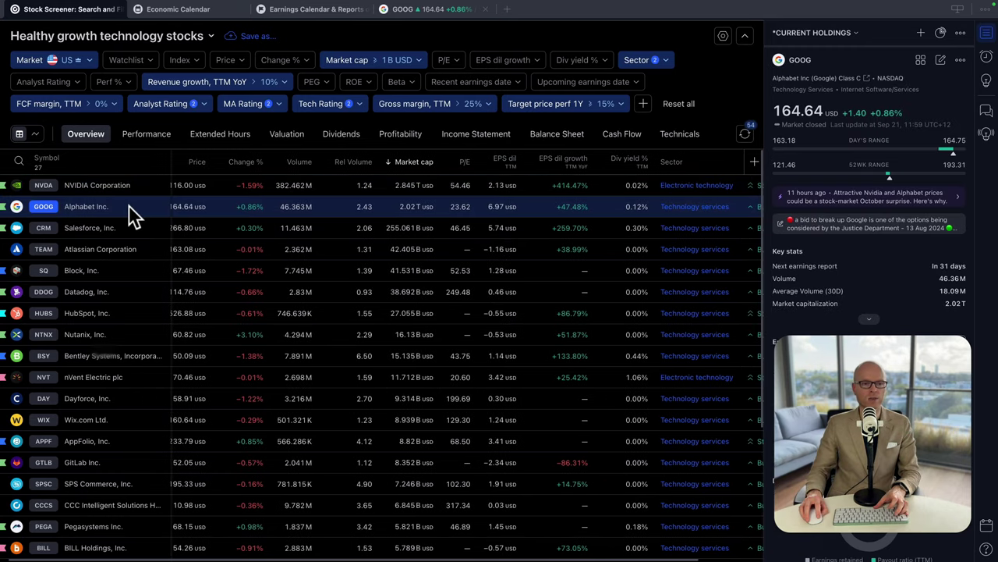
pyautogui.click(948, 81)
pyautogui.moveTo(922, 81)
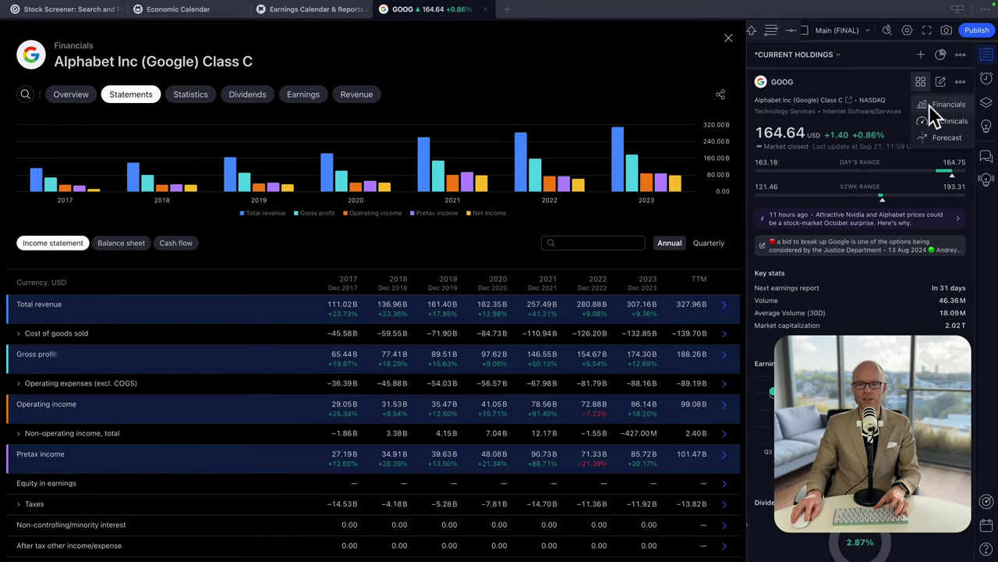
pyautogui.click(929, 104)
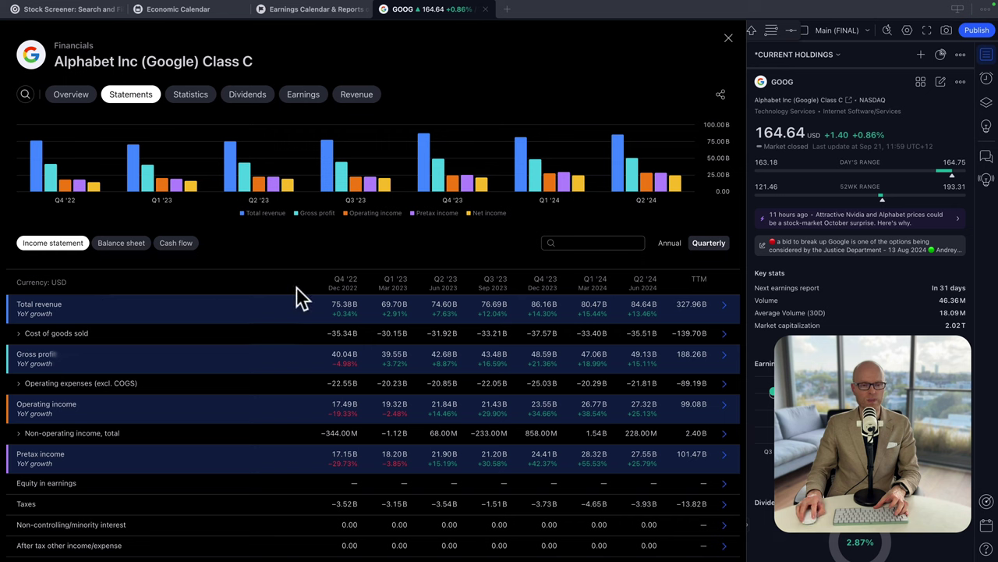
pyautogui.click(673, 243)
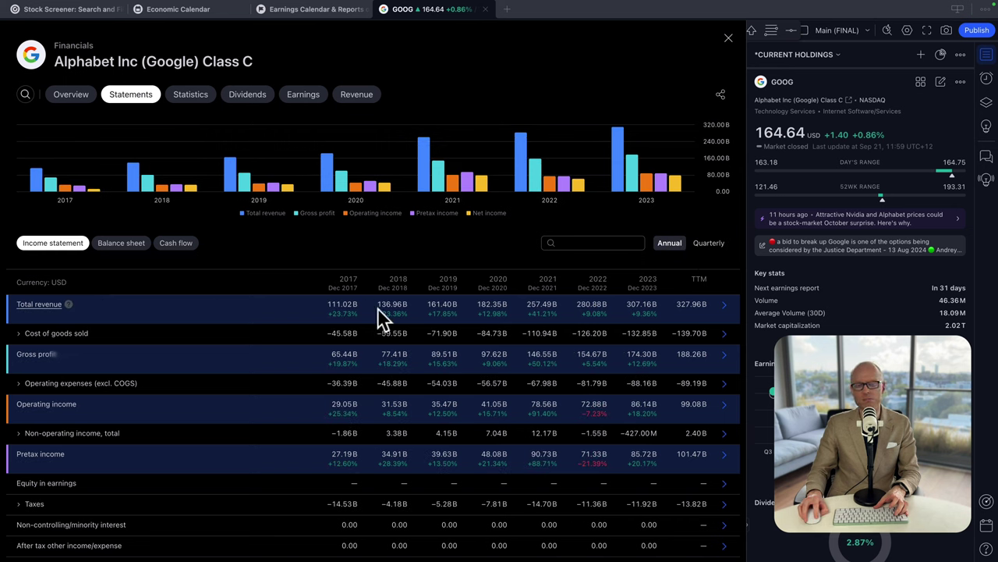
pyautogui.scroll(-2, 543, 309)
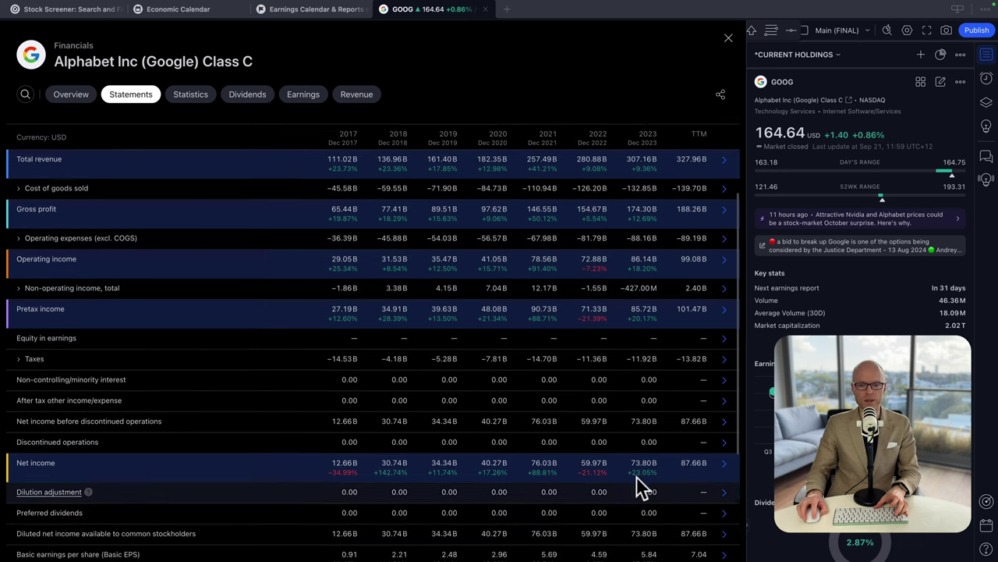
pyautogui.scroll(-2, 652, 467)
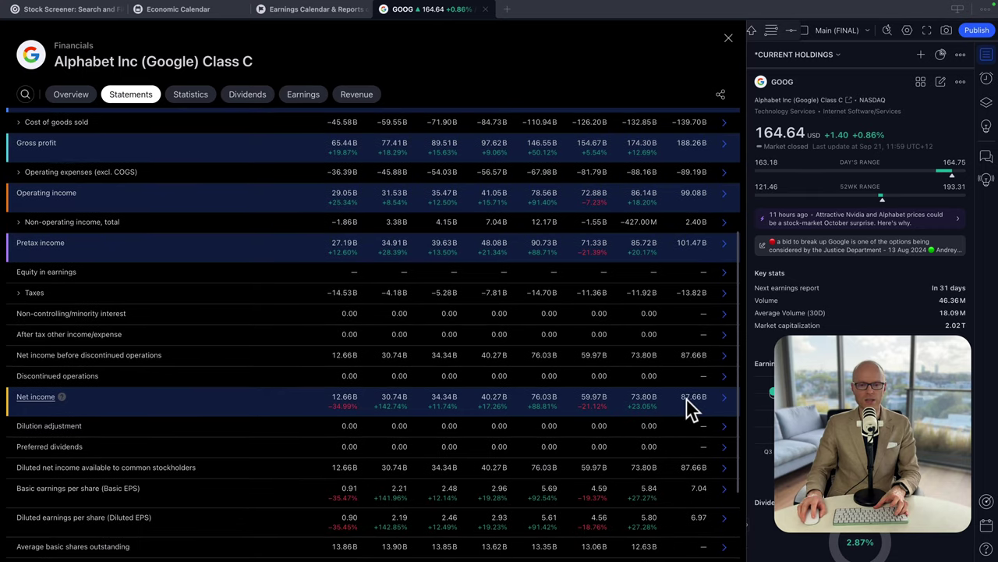
pyautogui.scroll(-1, 686, 398)
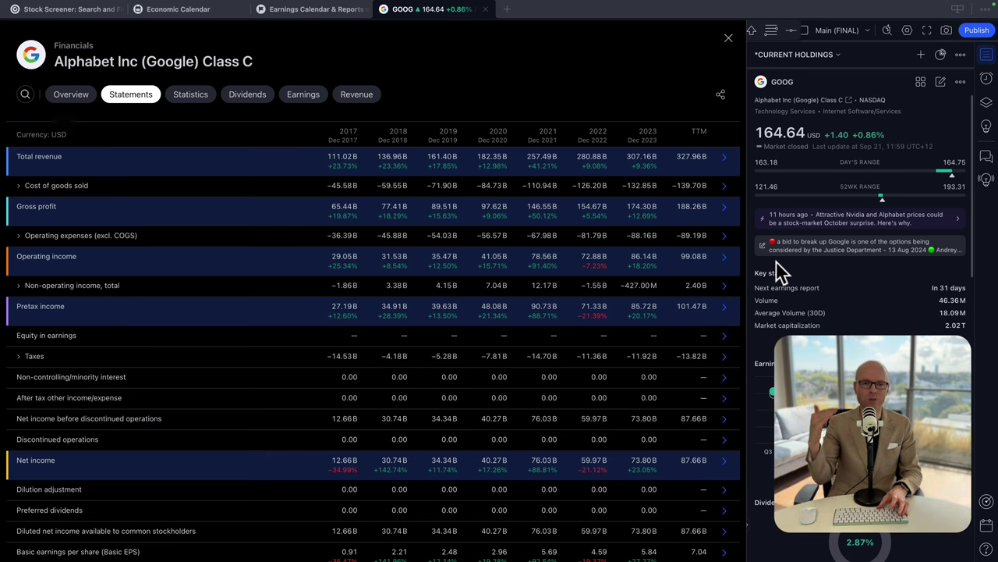
pyautogui.click(70, 11)
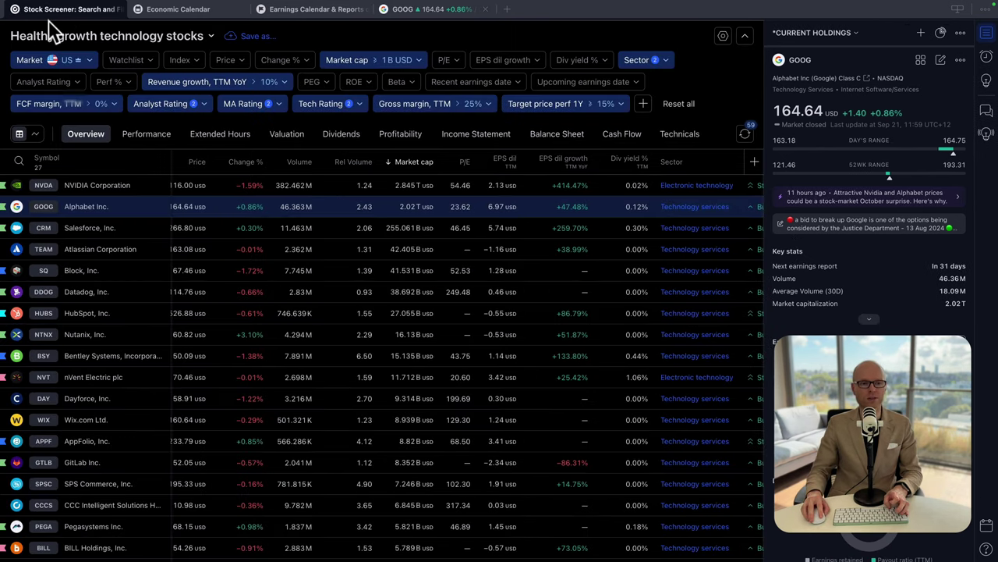
# Step: Add an RSI (14) filter at 40 and below, then manually change its threshold to 60
pyautogui.click(643, 103)
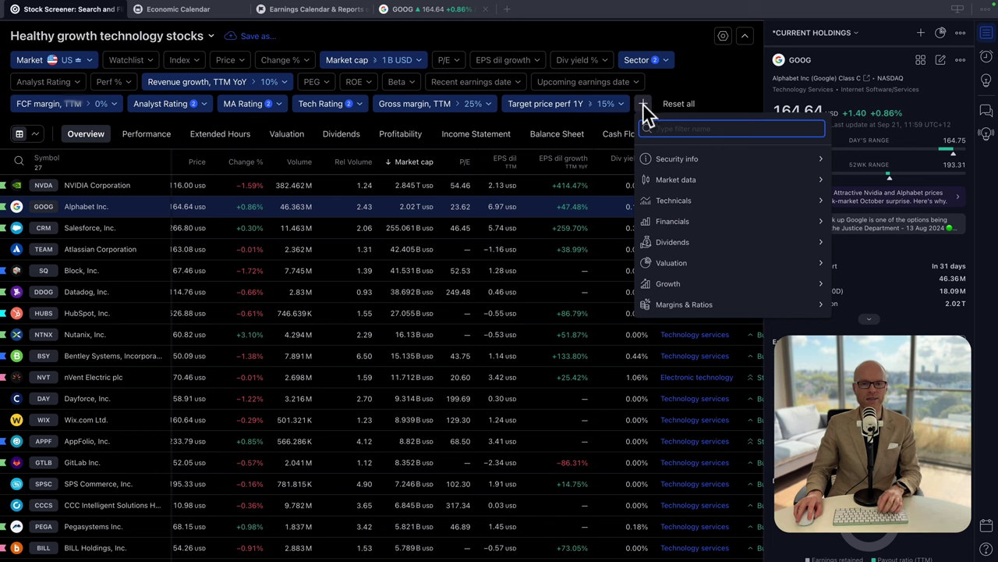
pyautogui.write('rsi')
pyautogui.press('Return')
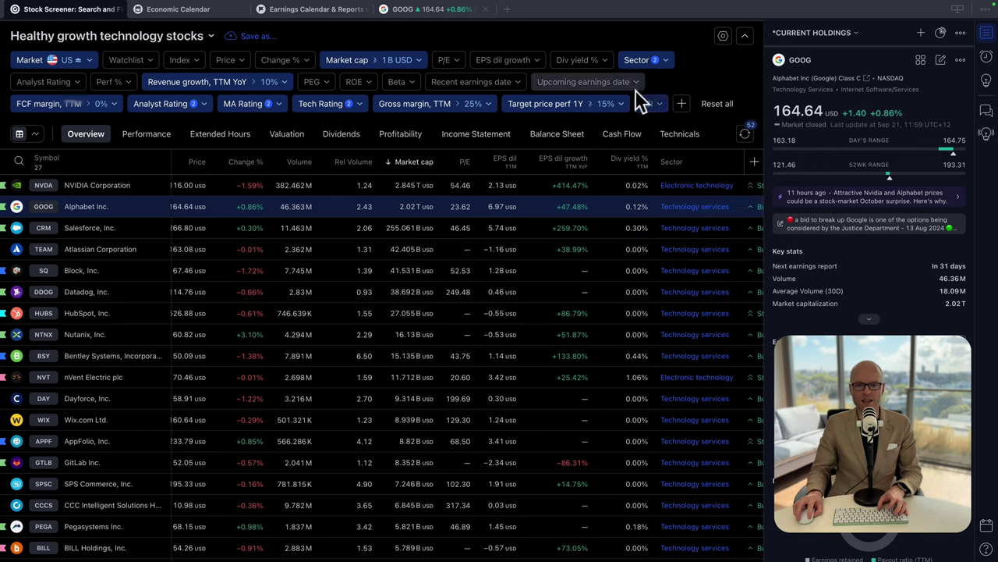
pyautogui.click(655, 102)
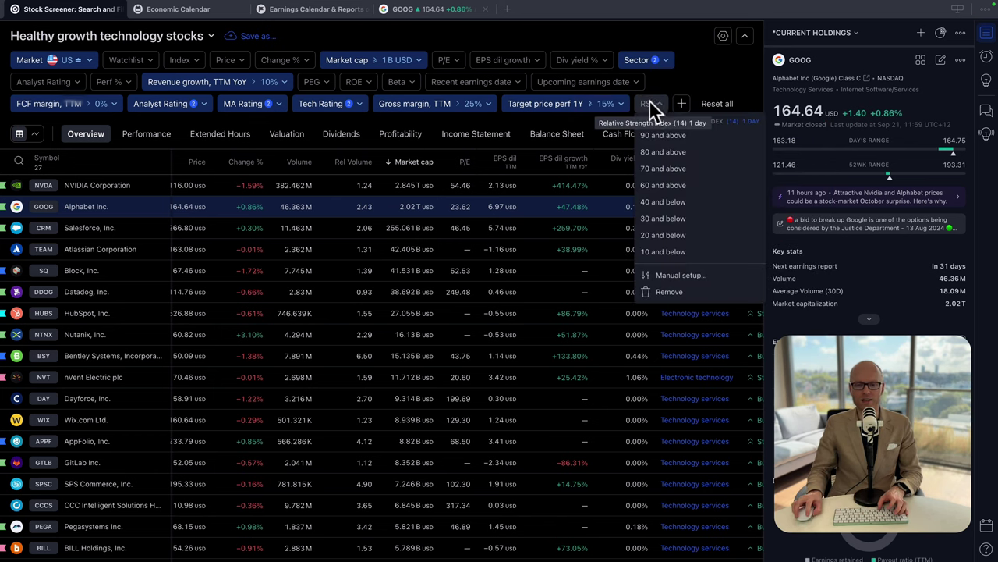
pyautogui.click(684, 200)
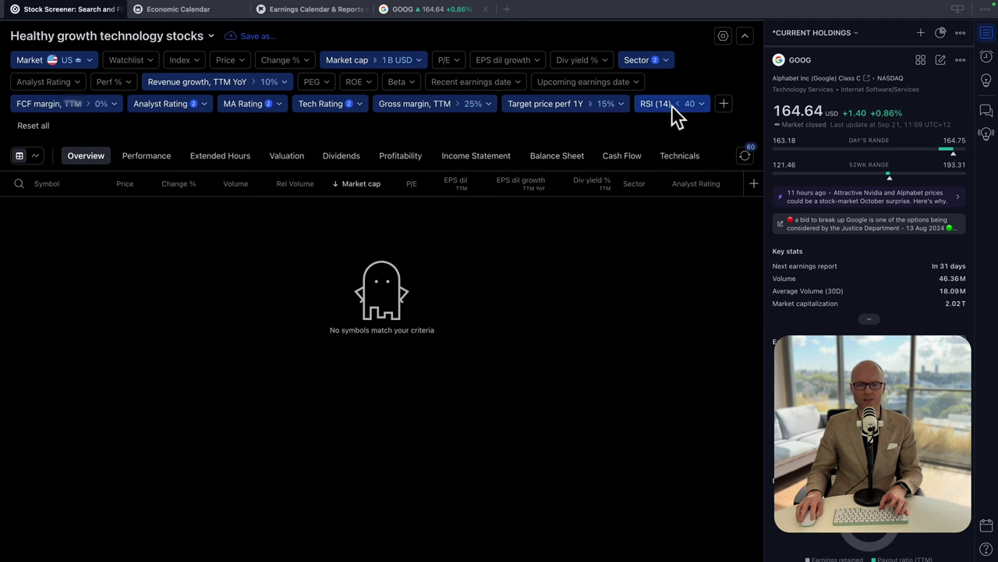
pyautogui.click(687, 104)
pyautogui.click(683, 298)
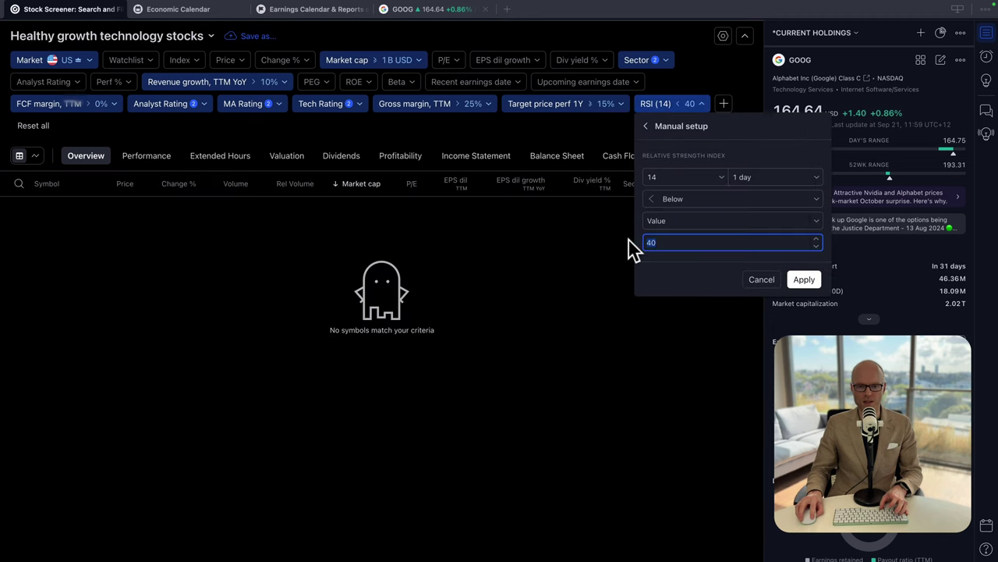
pyautogui.write('60')
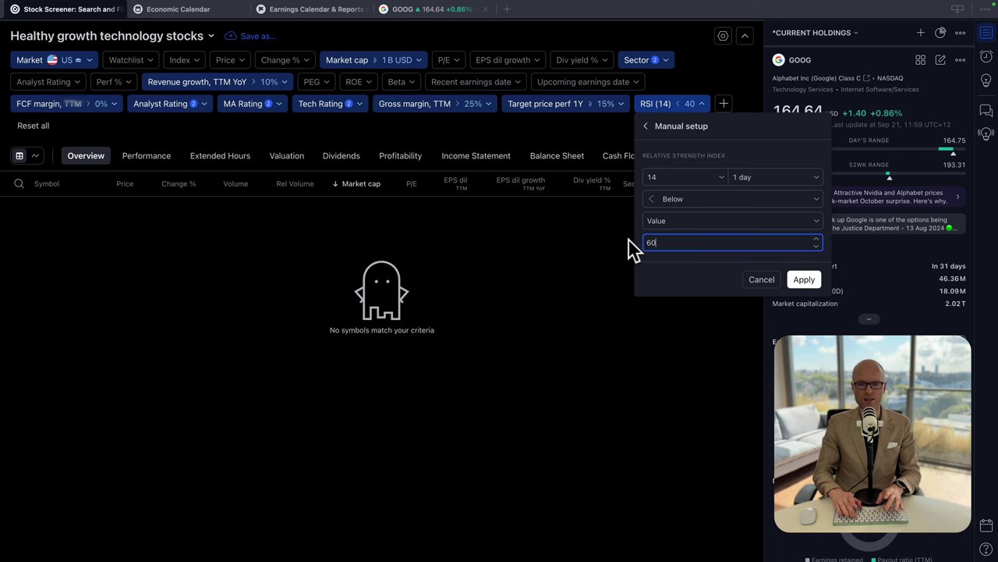
pyautogui.click(796, 278)
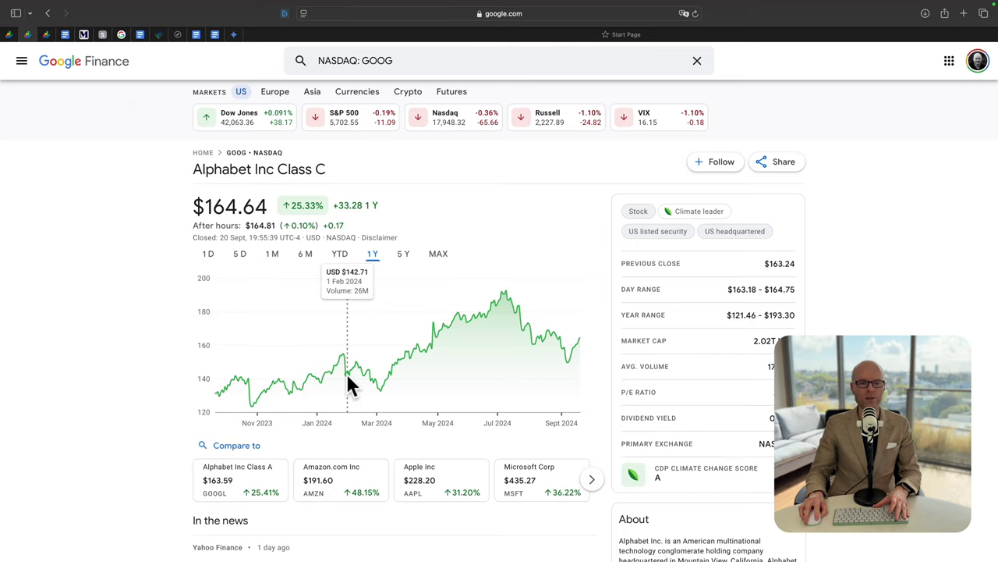
# Step: Measure Alphabet's 34.51% rise from 1 Feb to 5 Jul 2024, then switch to the PortfolioAnalyst screenshot
pyautogui.moveTo(347, 376); pyautogui.dragTo(503, 344)
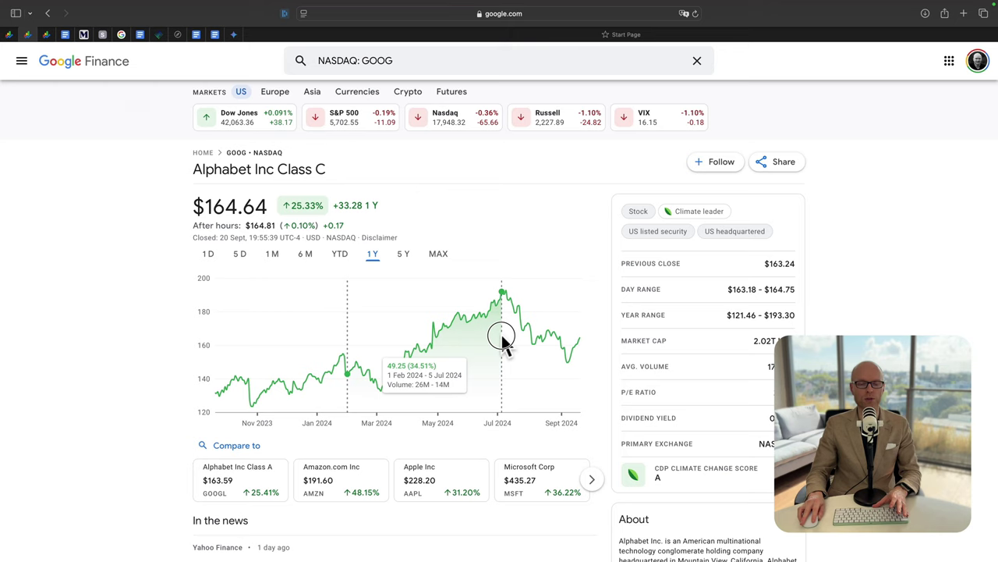
pyautogui.moveTo(503, 341); pyautogui.dragTo(501, 339)
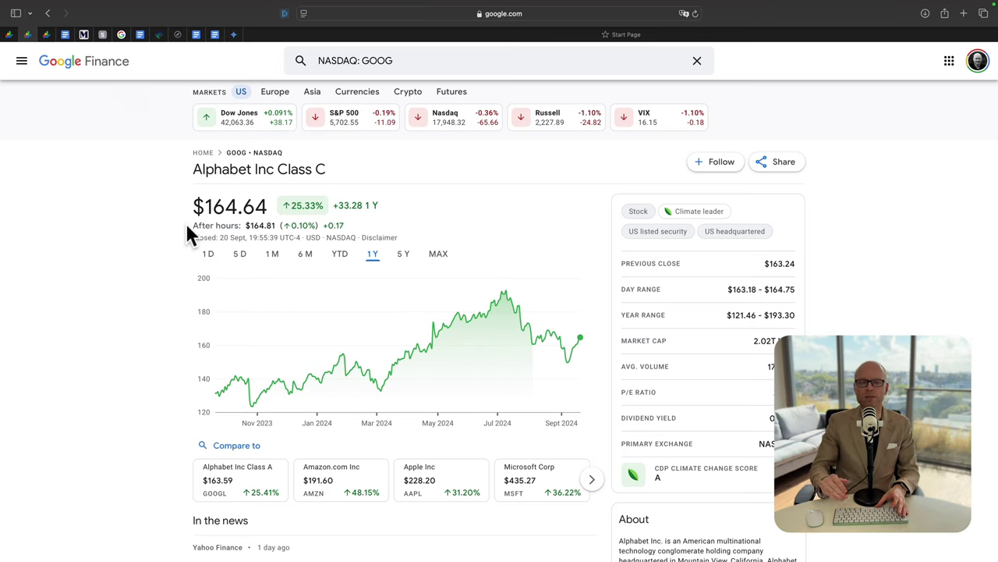
pyautogui.hotkey('ctrl', 'Tab')
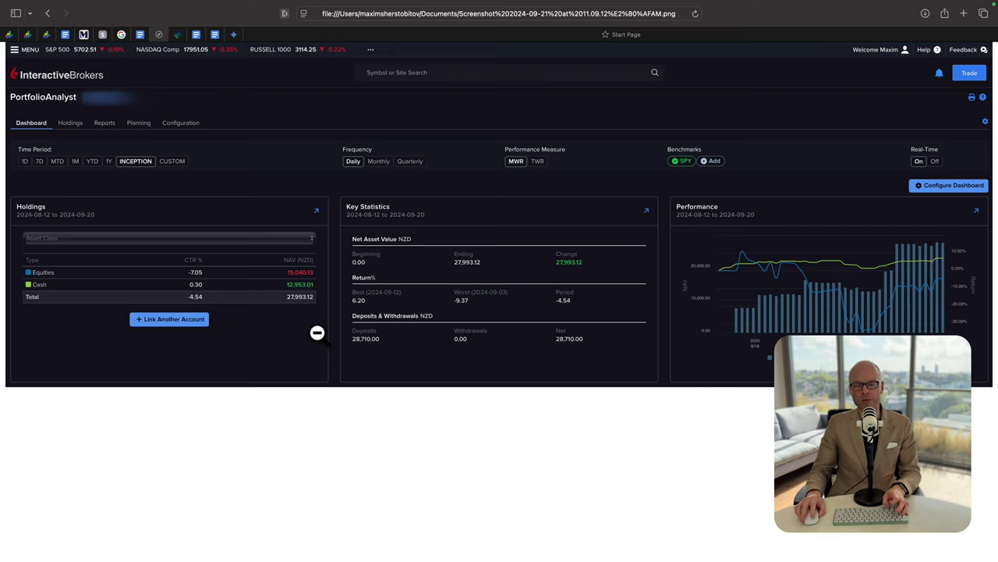